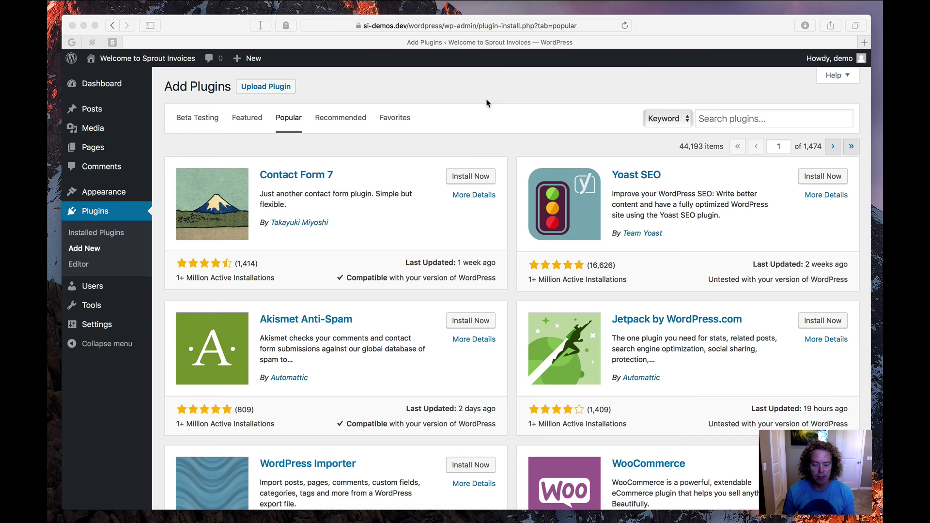
Search the plugin directory for 'sprout invoices', then install and activate Sprout Invoices
left_click(716, 119)
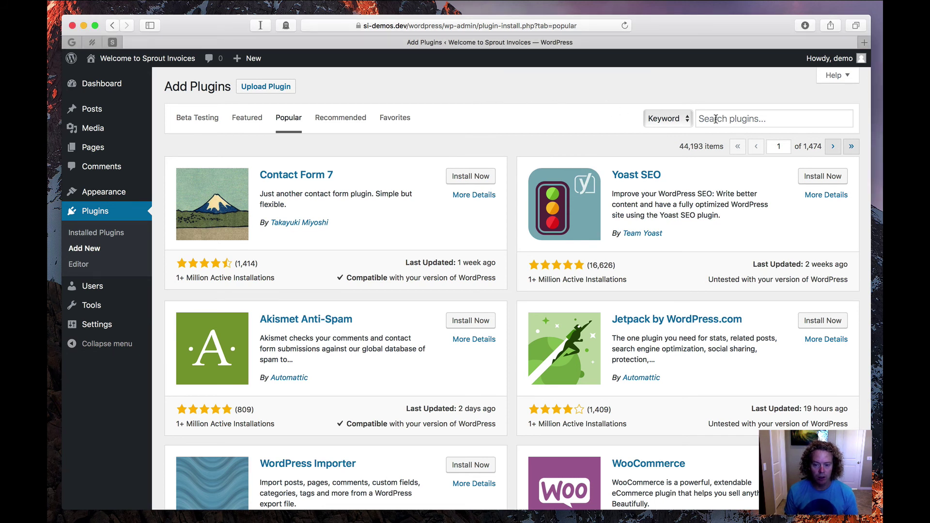
type("sprout i")
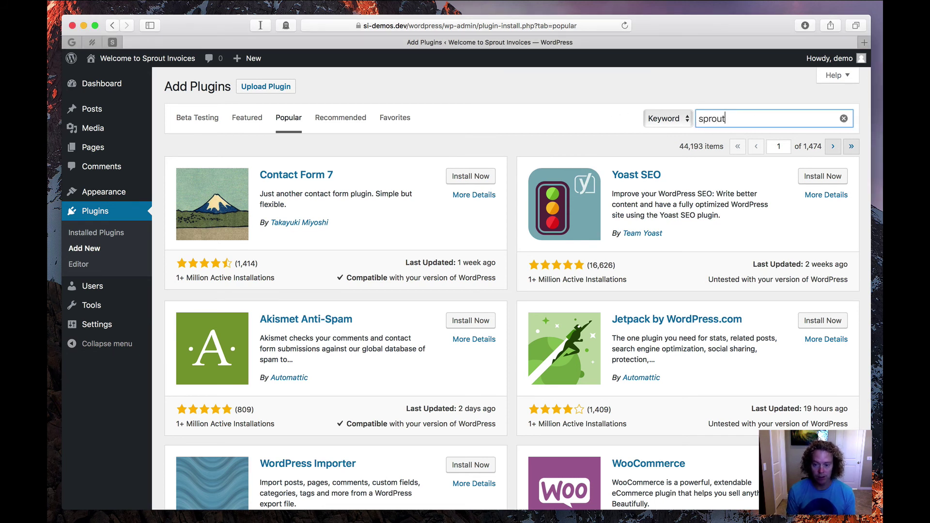
type("nvoices")
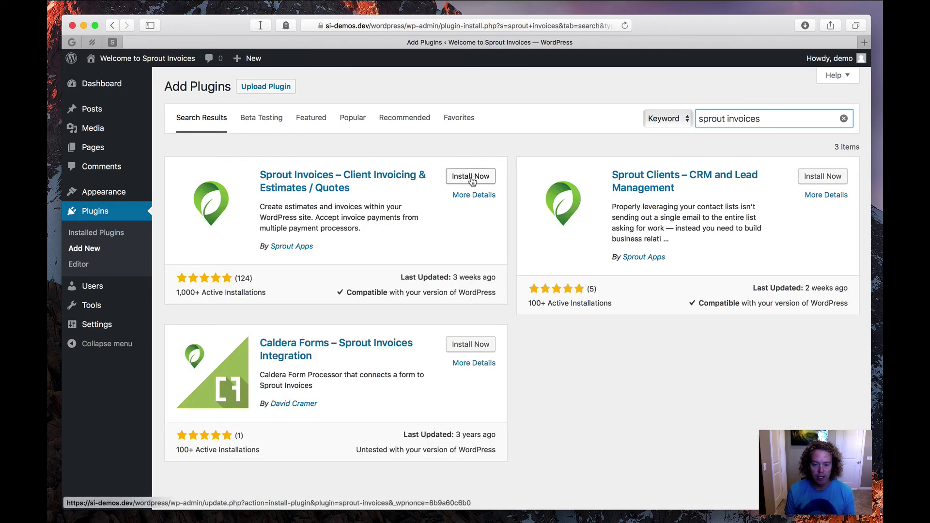
left_click(471, 177)
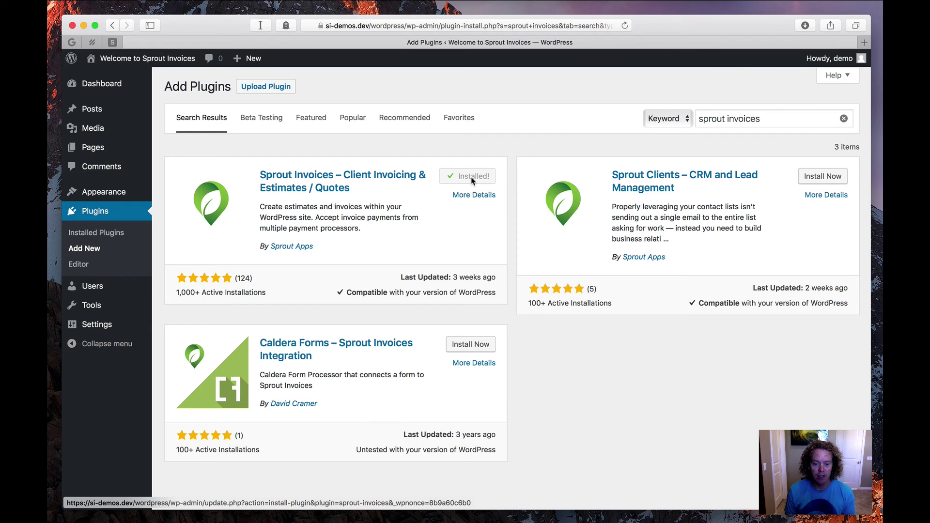
left_click(477, 179)
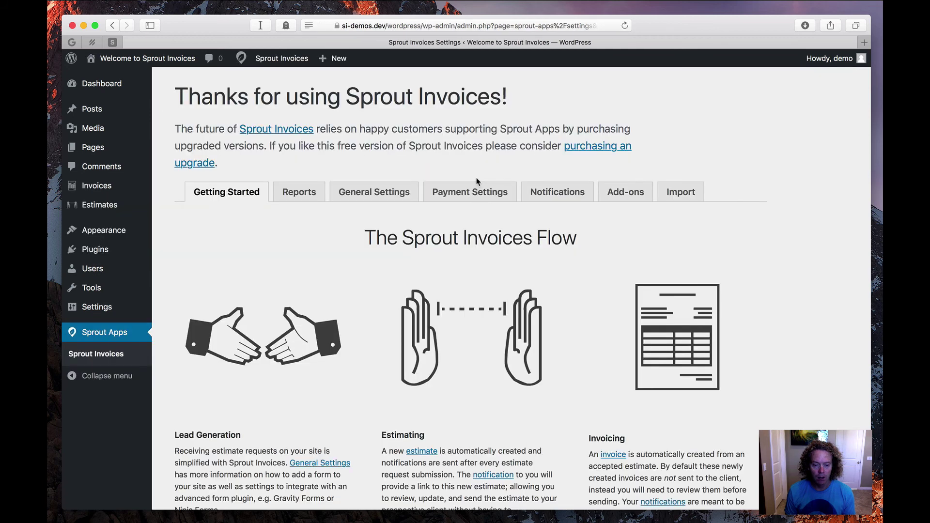
Scroll through the Getting Started page's Sprout Invoices Flow and FAQs, then back up
scroll(489, 266, "down", 2)
scroll(488, 268, "down", 4)
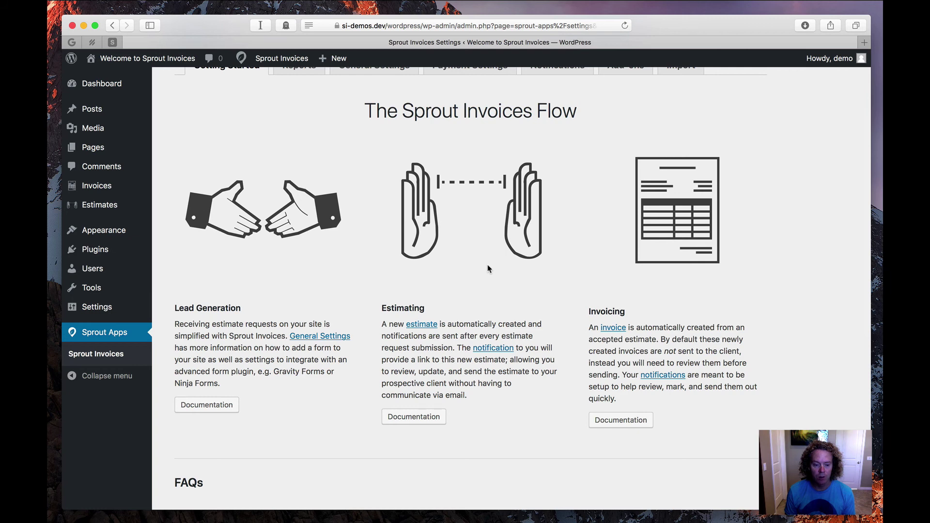
scroll(489, 268, "down", 4)
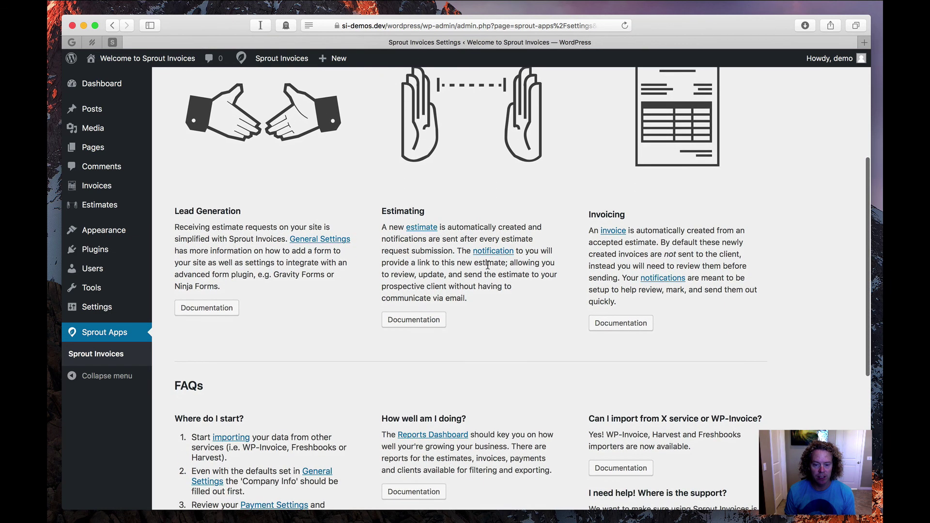
scroll(488, 265, "down", 7)
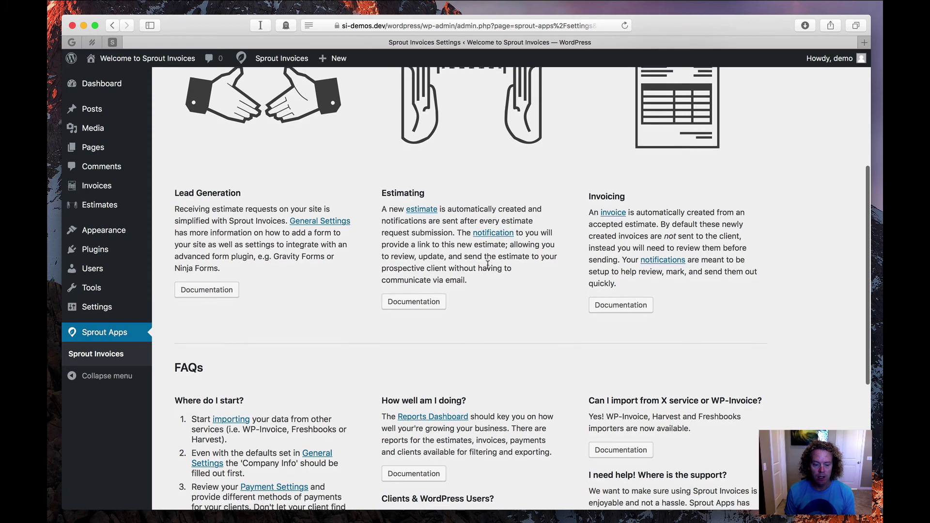
scroll(488, 265, "down", 4)
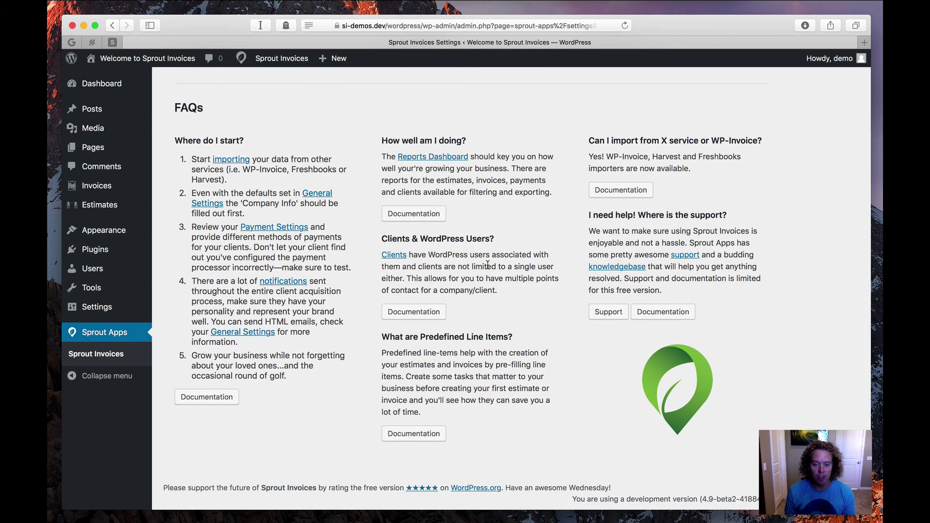
scroll(488, 265, "up", 12)
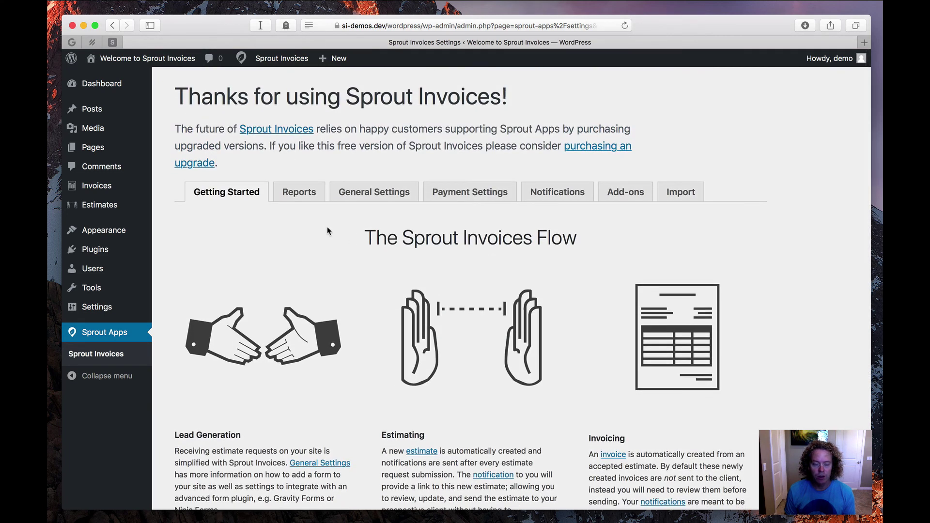
Look over the empty invoice and estimate Reports dashboard, then go to General Settings
left_click(301, 199)
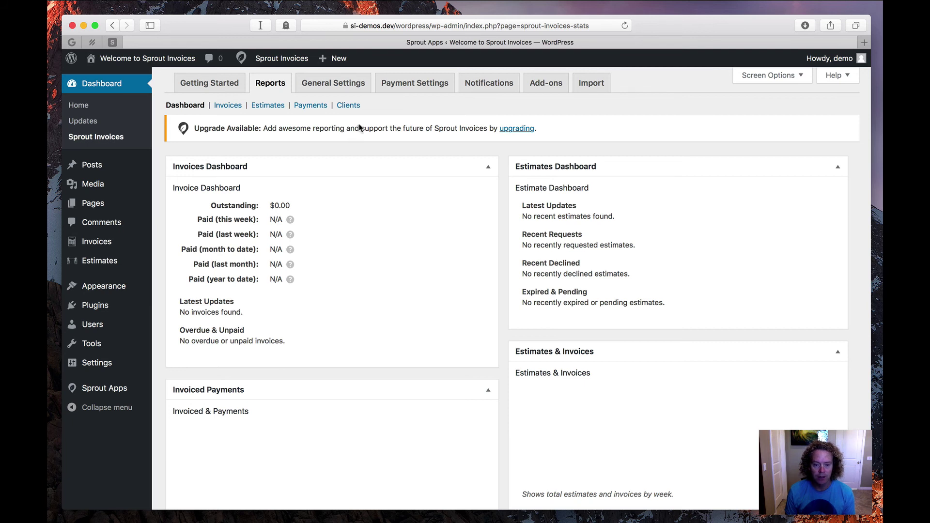
left_click(353, 90)
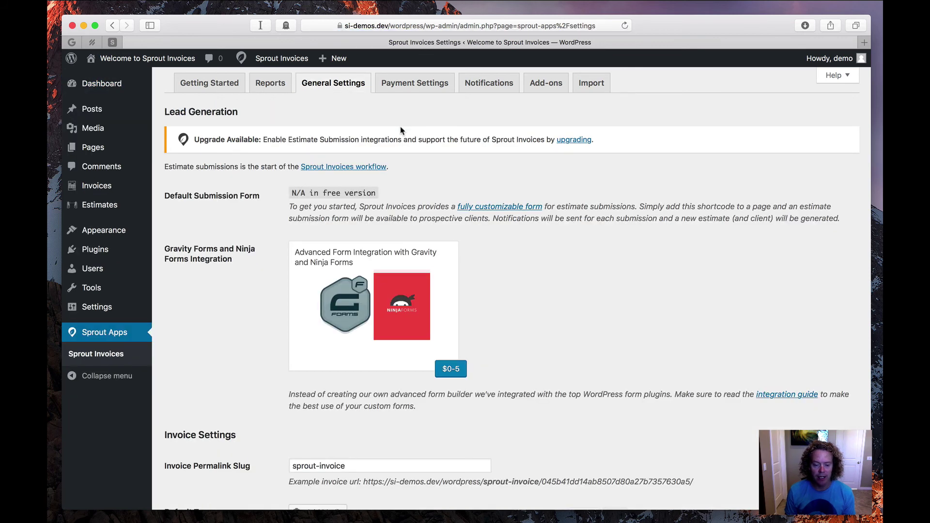
Scroll General Settings past Invoice and Estimate Settings down to Notification Settings
scroll(401, 130, "down", 2)
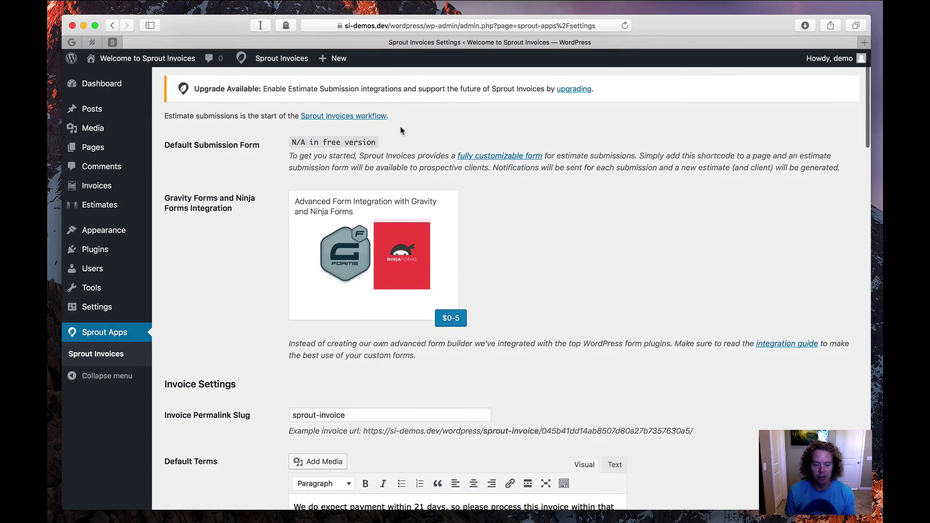
scroll(401, 130, "down", 5)
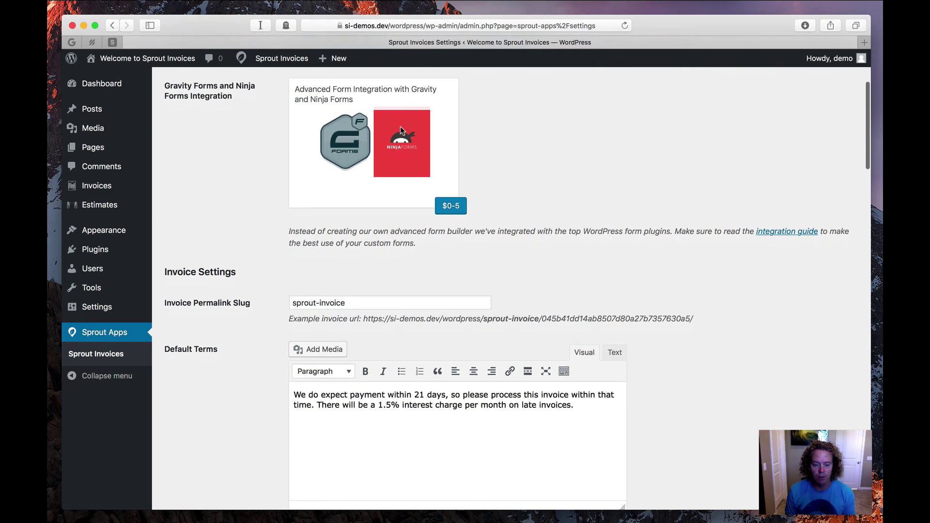
scroll(401, 130, "down", 15)
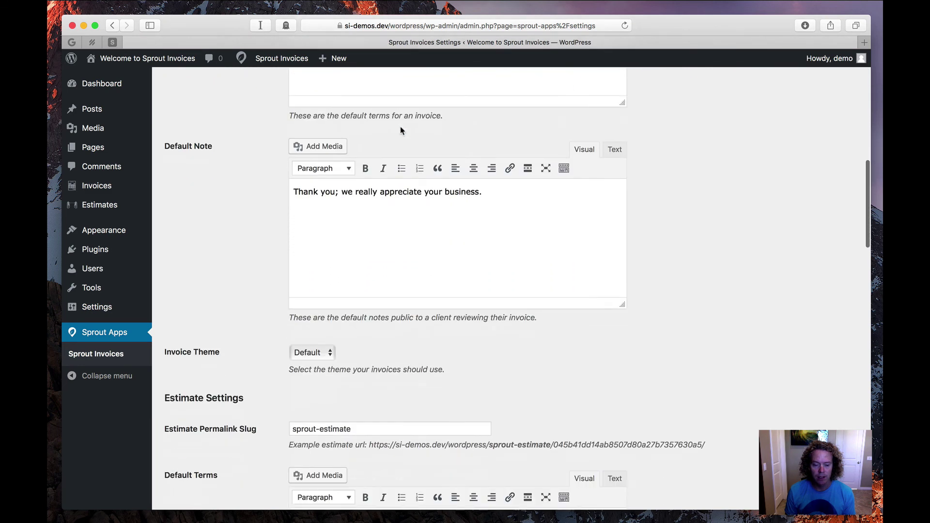
scroll(400, 130, "down", 20)
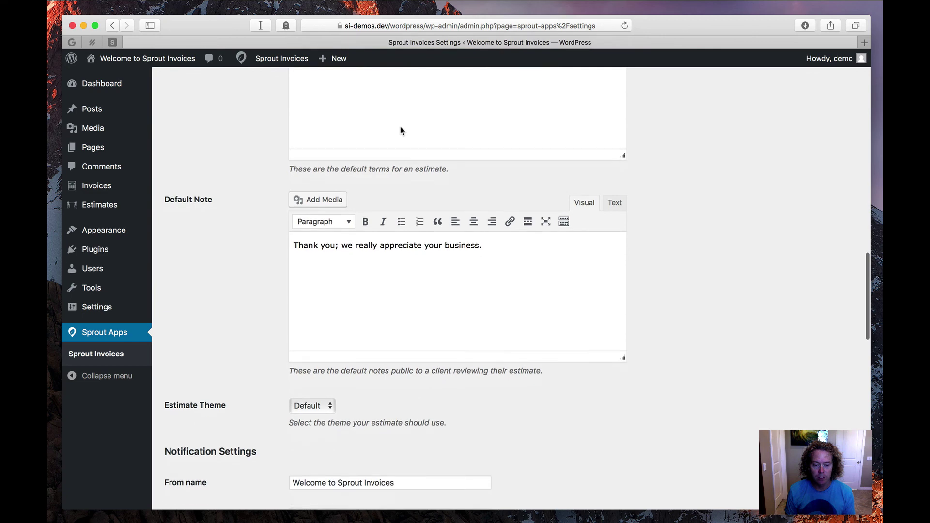
scroll(400, 130, "down", 15)
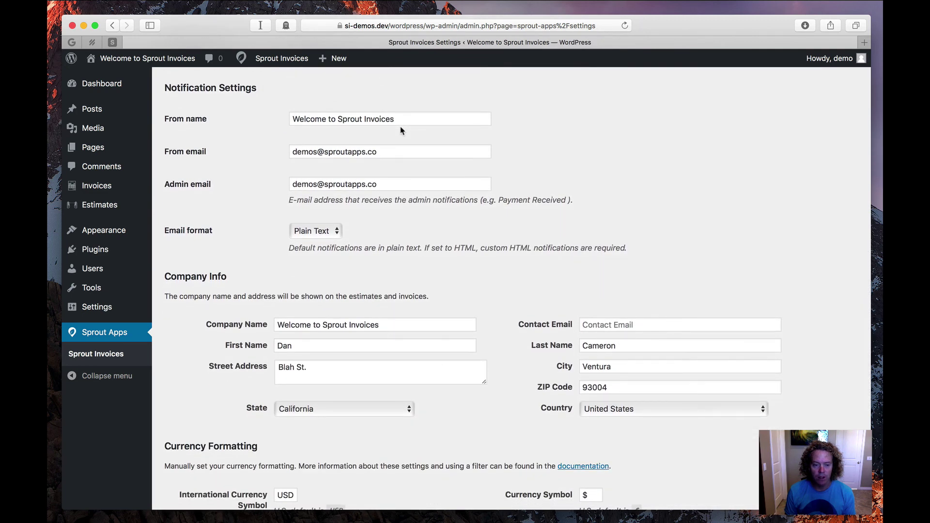
Replace the notification From name with the sender's full name
triple_click(340, 124)
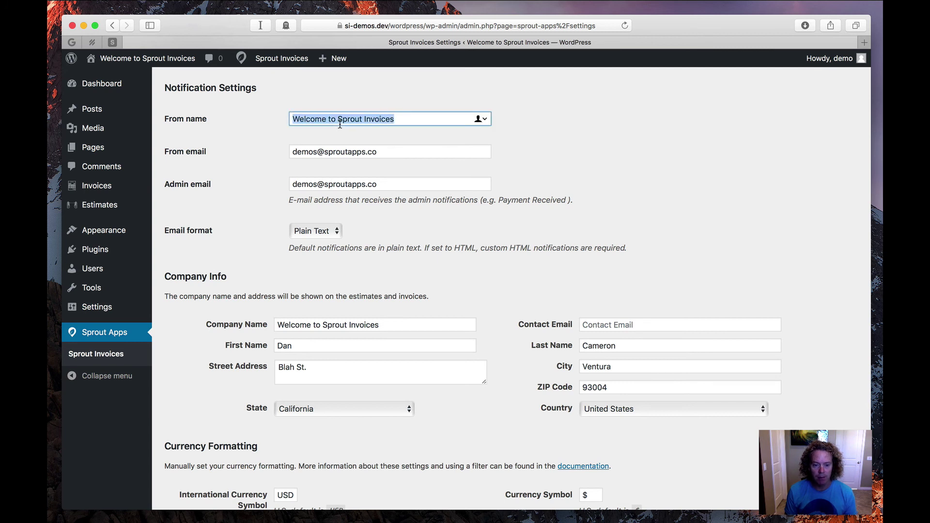
type("Dan CAmero")
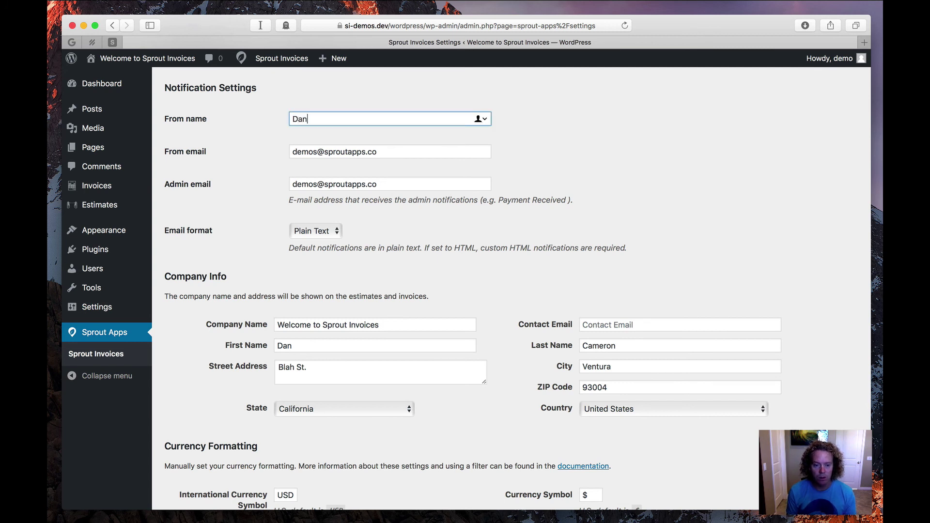
key("BackSpace")
key("BackSpace")
key("BackSpace")
key("BackSpace")
key("BackSpace")
type("ameron")
left_click(287, 154)
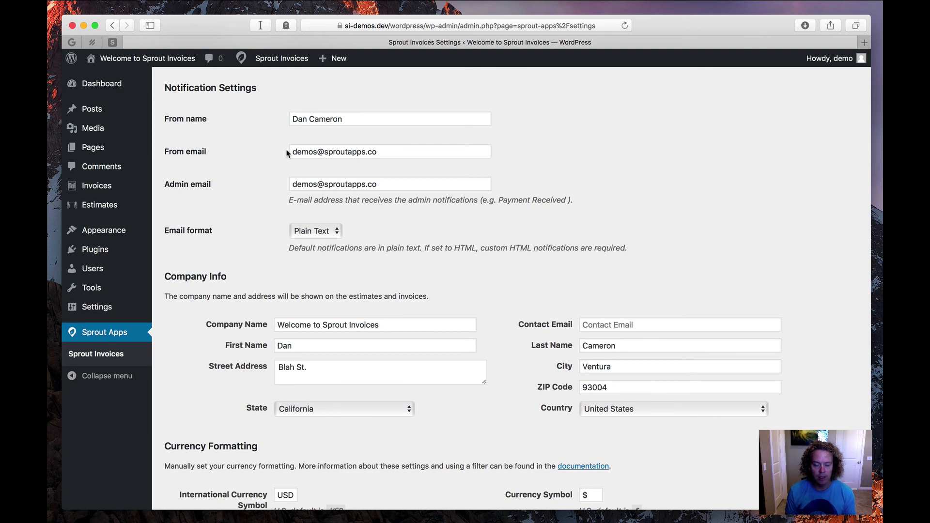
Trim the Company Name from 'Welcome to Sprout Invoices' to 'Sprout Invoices'
scroll(287, 154, "down", 3)
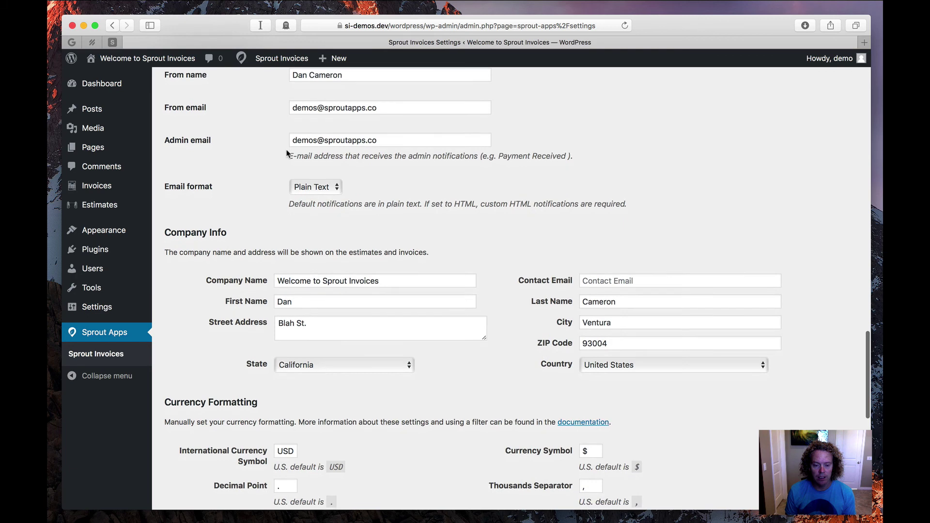
scroll(287, 153, "down", 4)
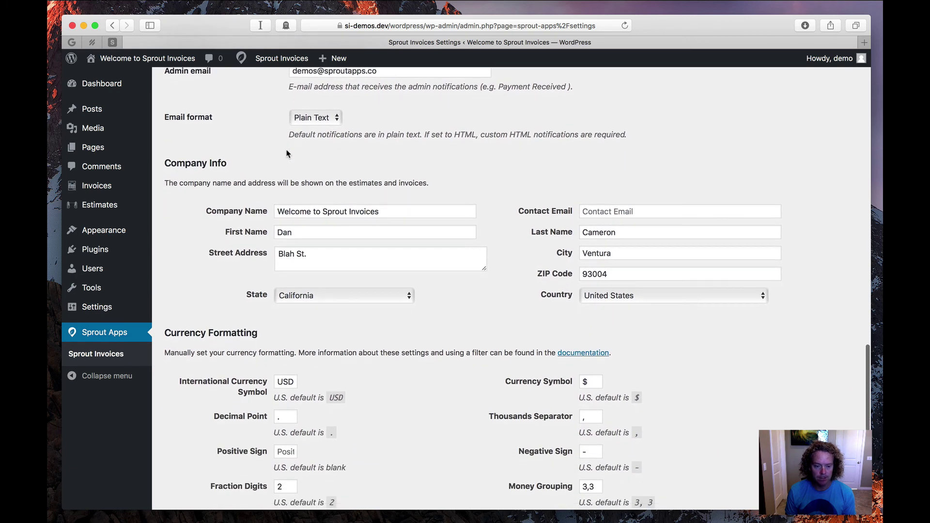
scroll(287, 154, "down", 2)
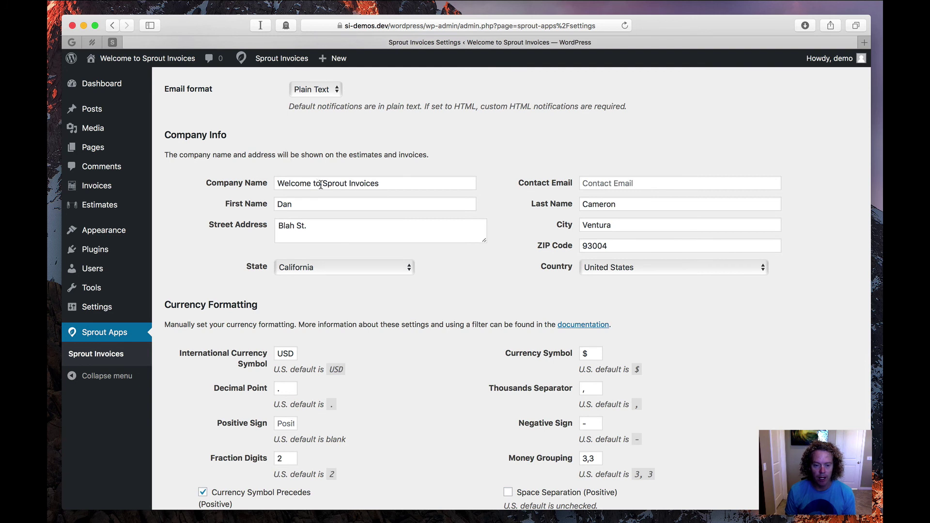
left_click_drag(323, 183, 250, 184)
key("BackSpace")
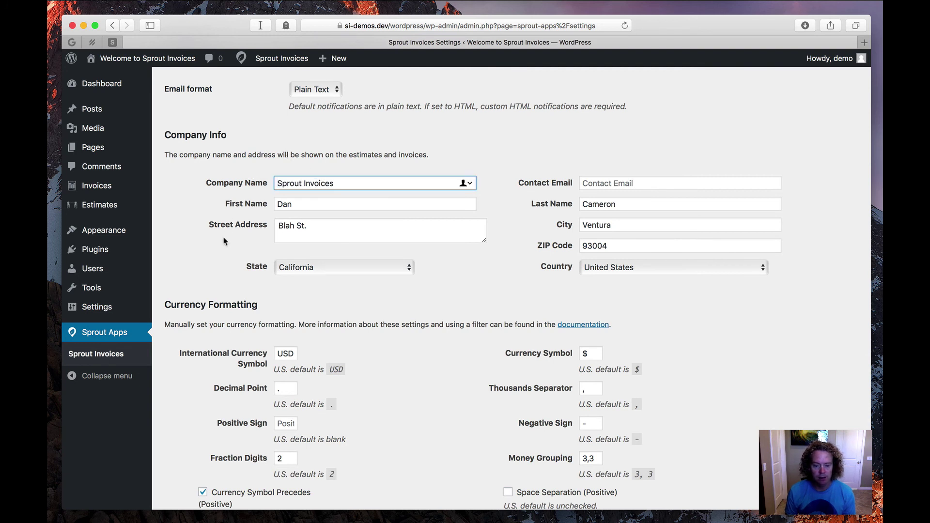
Save the general settings changes
scroll(234, 257, "down", 4)
scroll(235, 257, "down", 5)
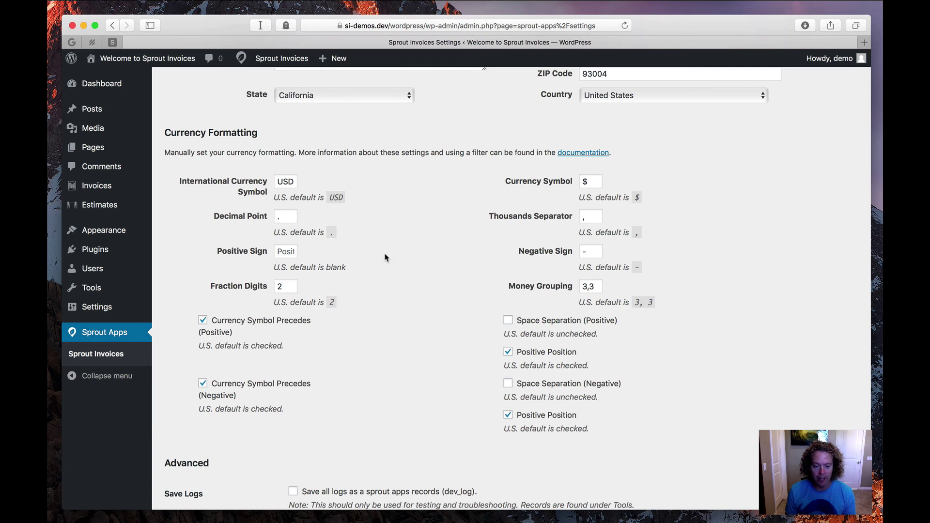
scroll(387, 258, "down", 5)
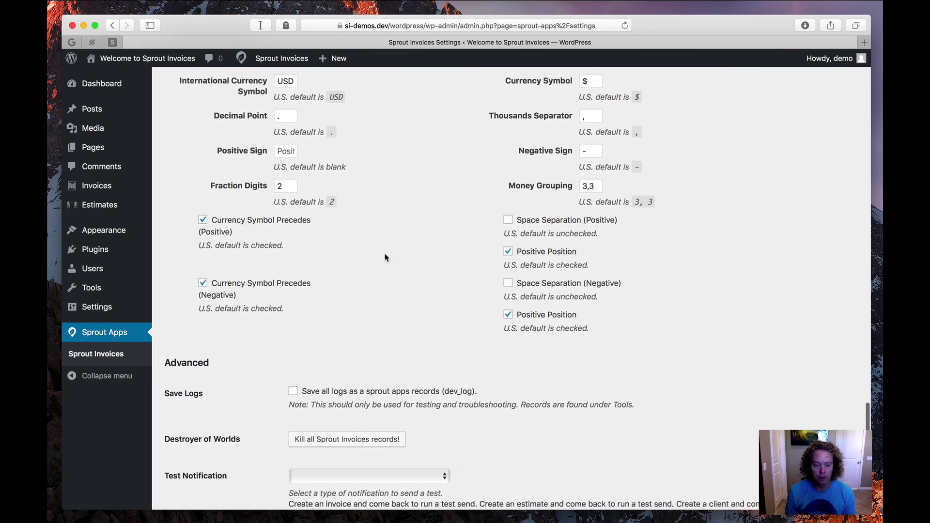
left_click(209, 454)
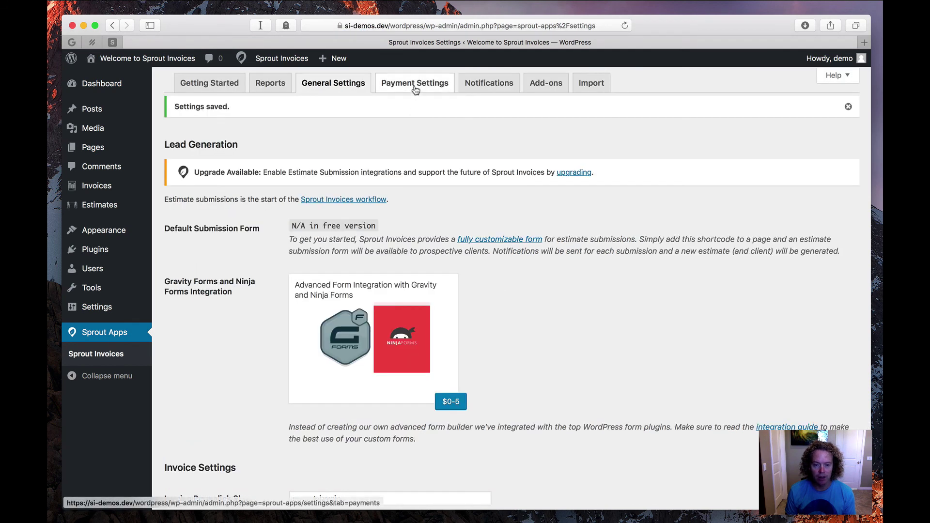
left_click(415, 87)
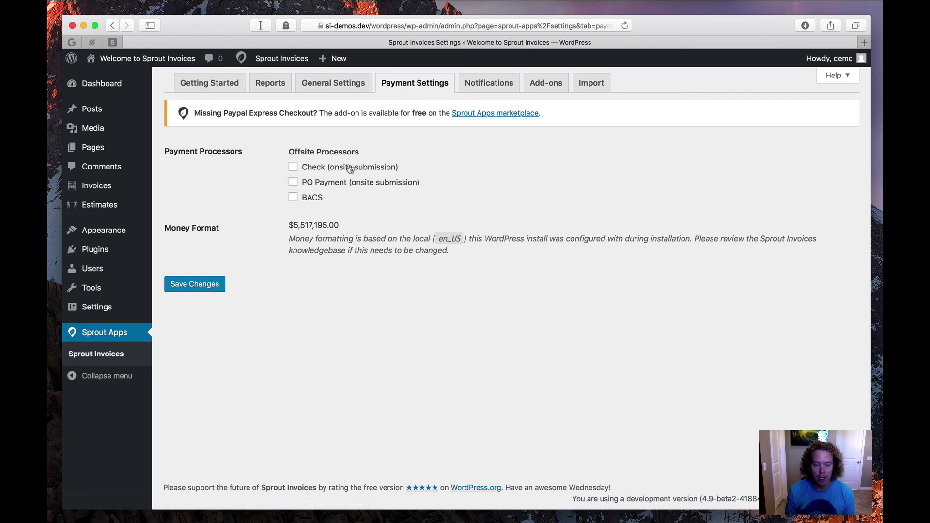
Enable the Check and PO Payment processors, leaving BACS off, and save the payment settings
left_click(350, 168)
left_click(346, 182)
left_click(474, 115, "super")
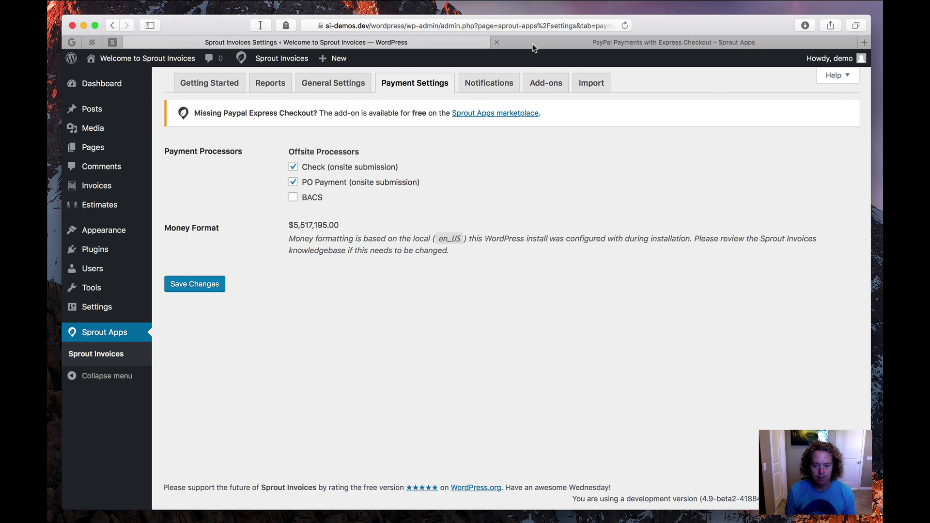
left_click(533, 45)
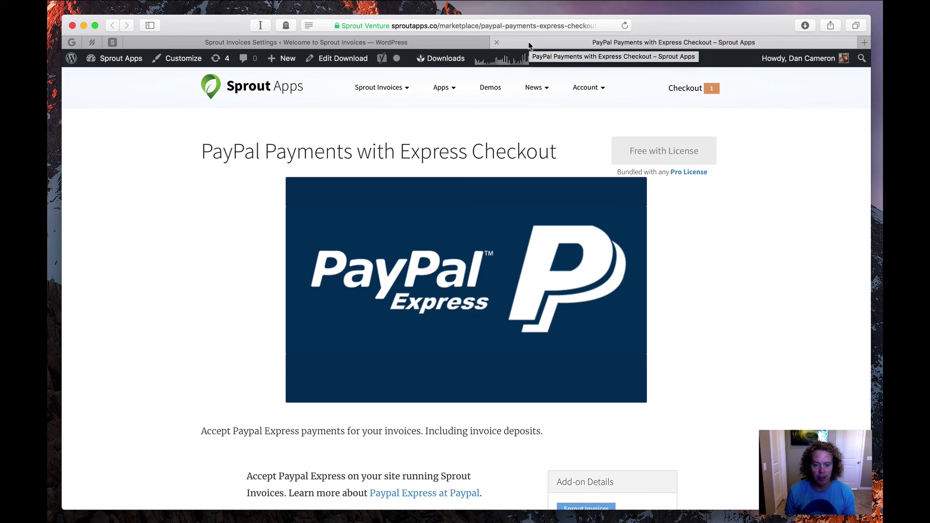
left_click(497, 42)
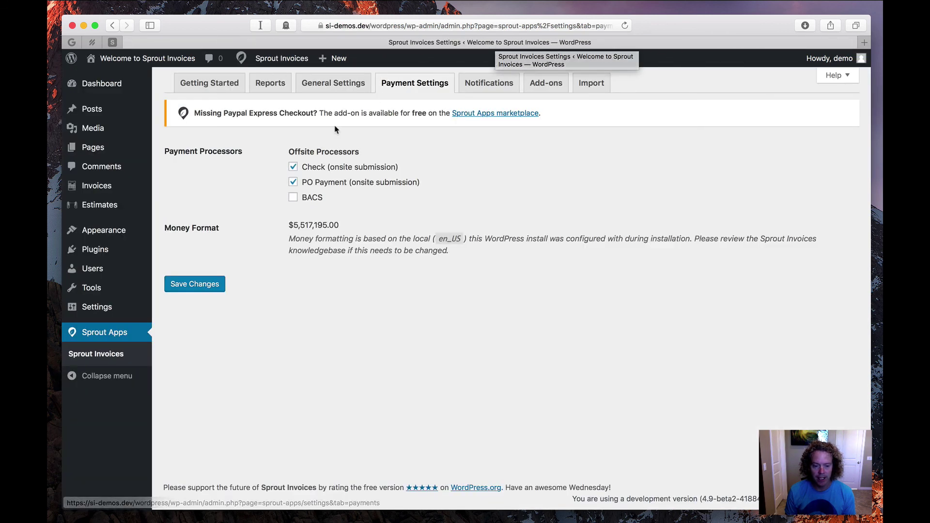
left_click(207, 285)
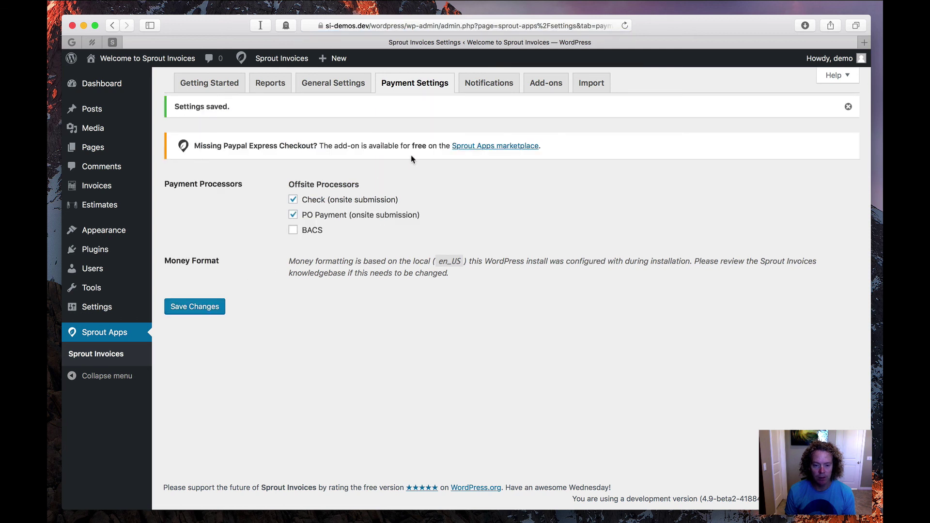
Review the ten notification emails and the Payment Received template's editor
left_click(491, 88)
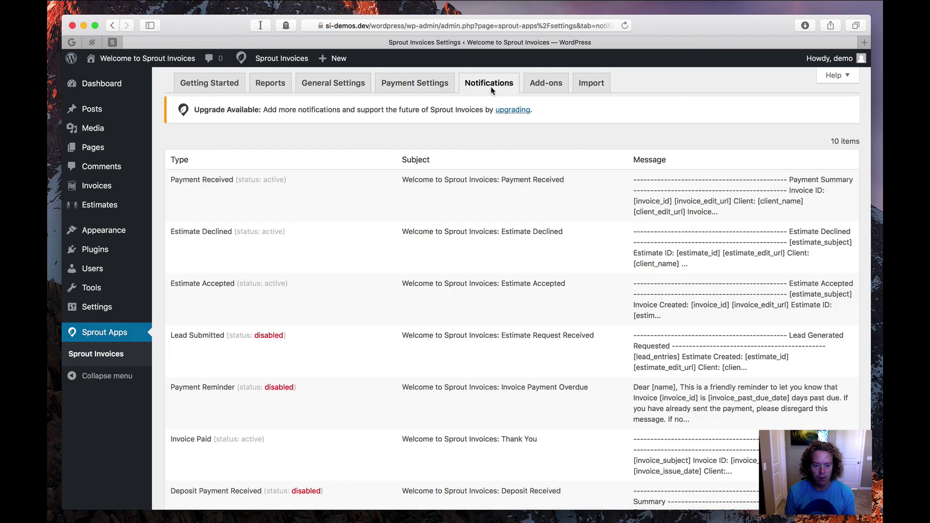
scroll(364, 277, "down", 1)
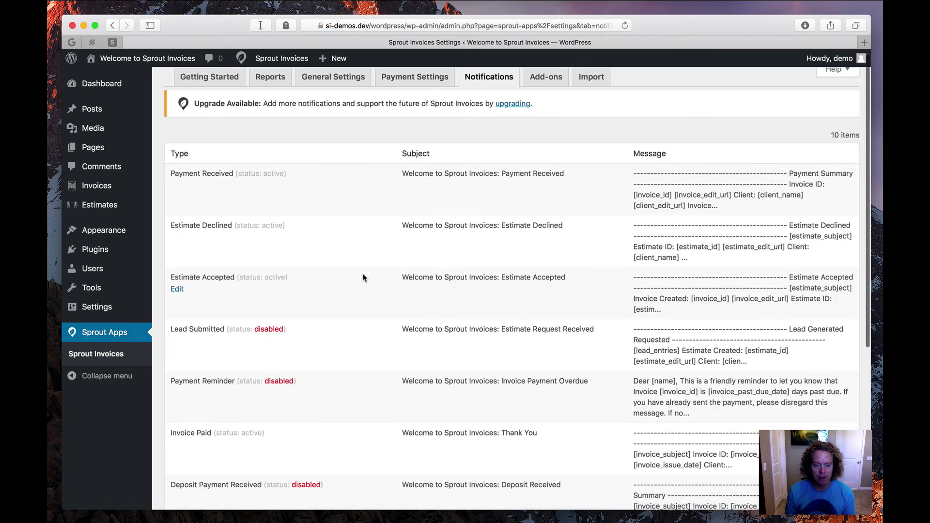
scroll(364, 278, "down", 5)
scroll(363, 276, "down", 3)
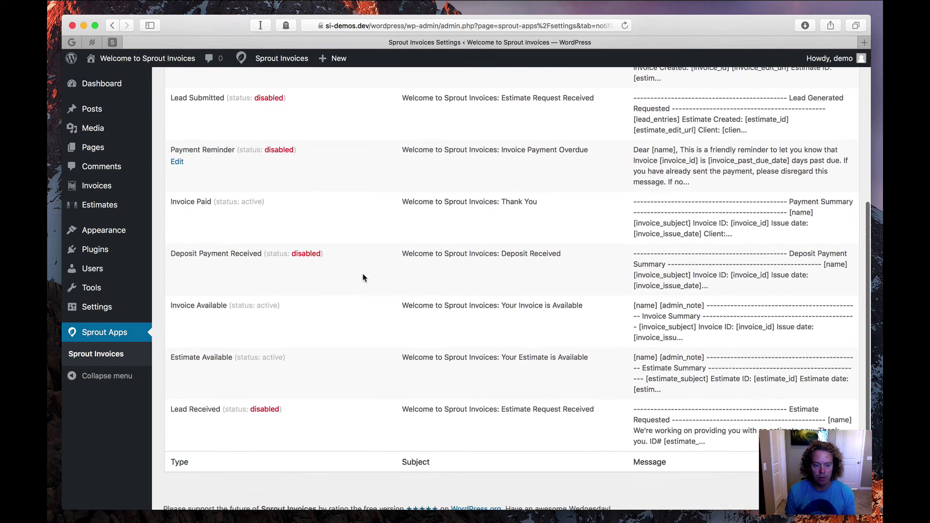
scroll(363, 276, "up", 8)
left_click(179, 193)
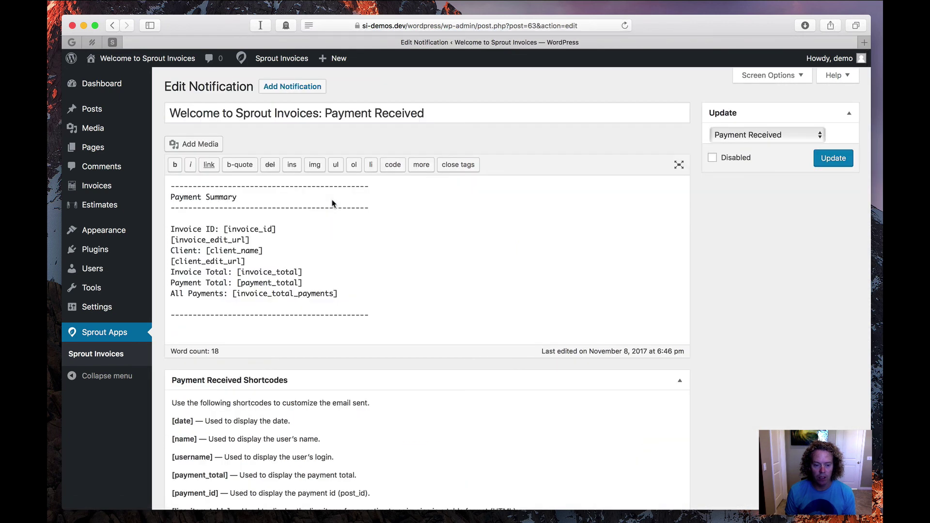
key("super+bracketleft")
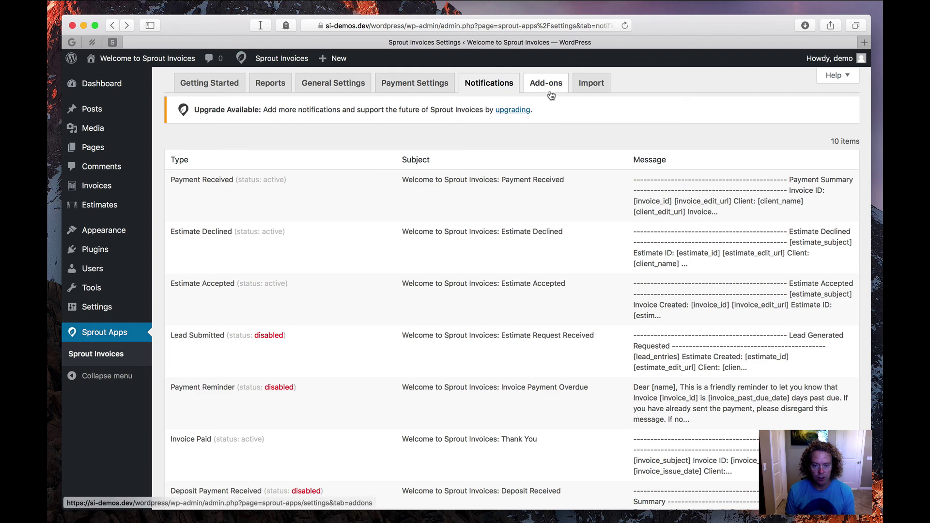
left_click(554, 94)
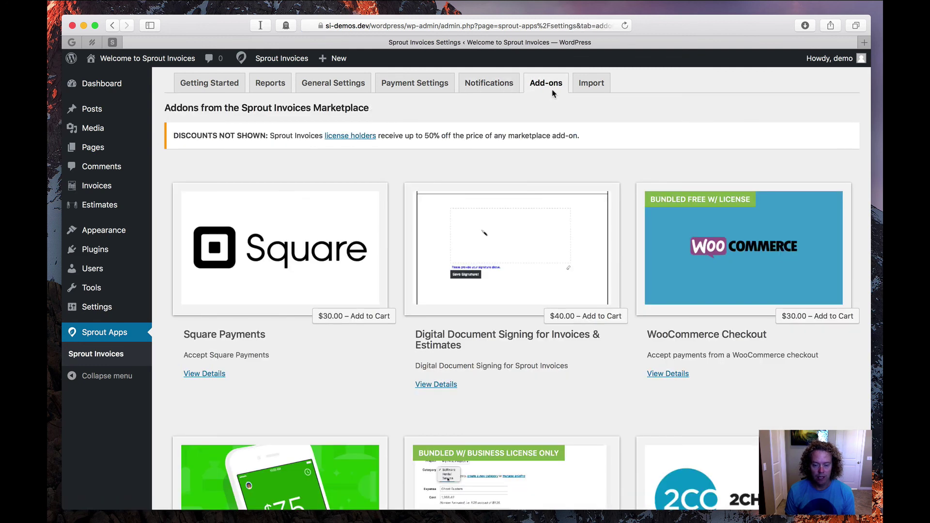
scroll(501, 208, "down", 2)
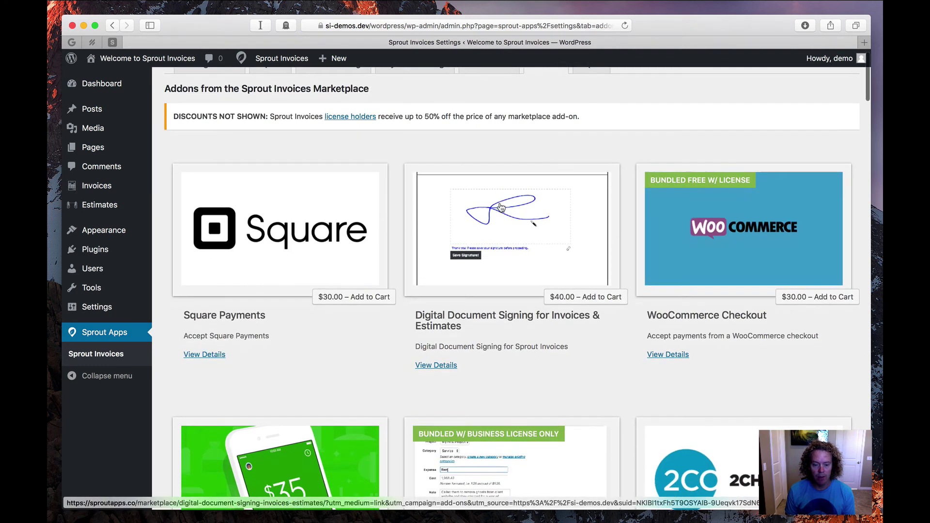
scroll(501, 209, "down", 7)
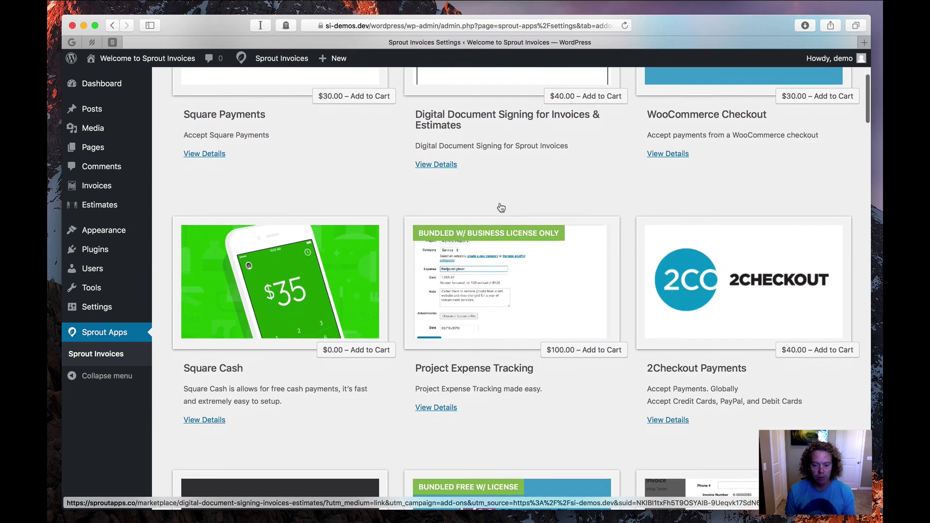
scroll(550, 284, "down", 3)
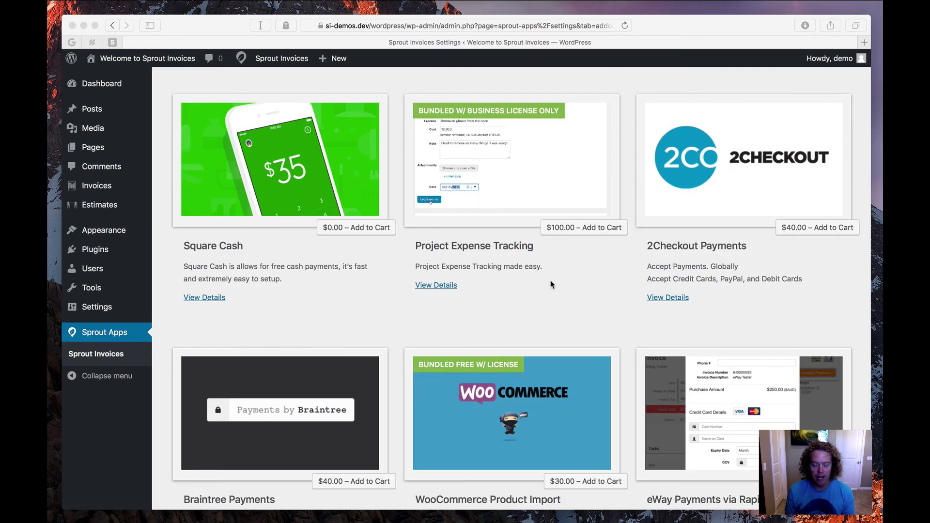
scroll(550, 284, "up", 11)
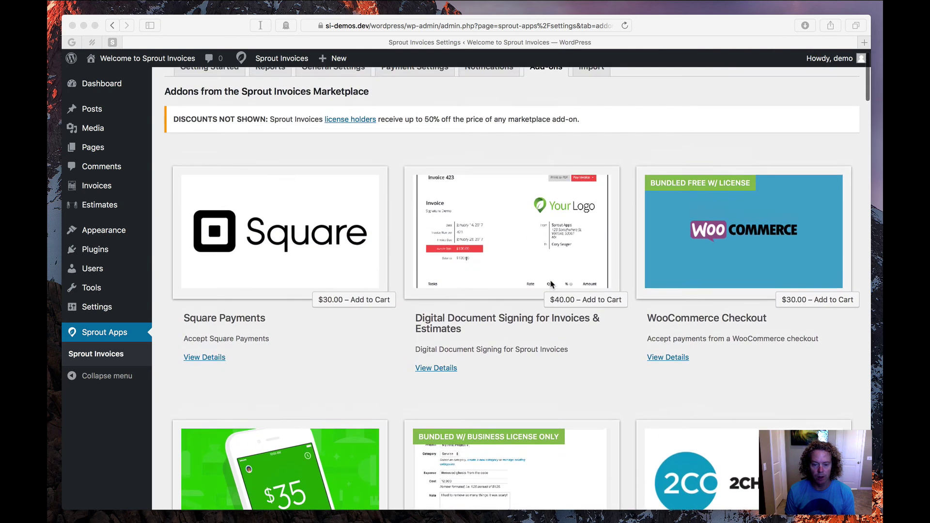
scroll(551, 285, "up", 1)
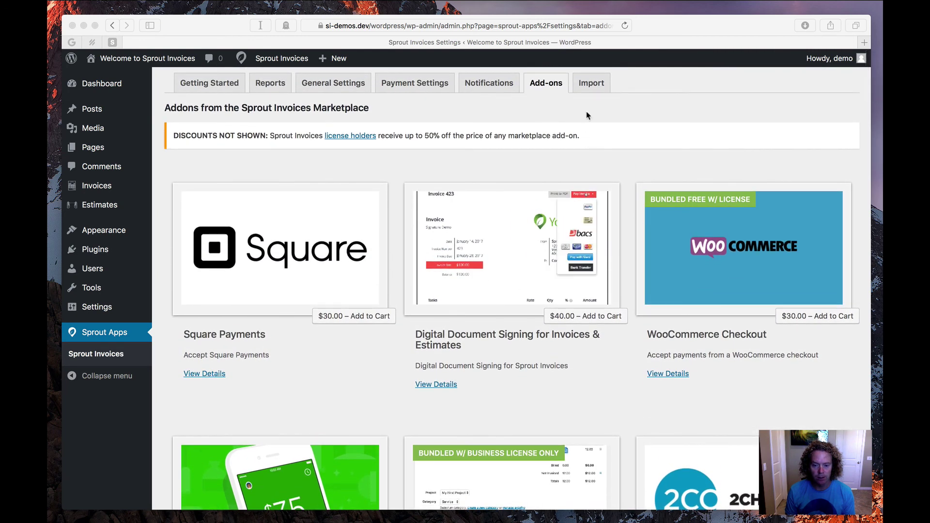
left_click(581, 110)
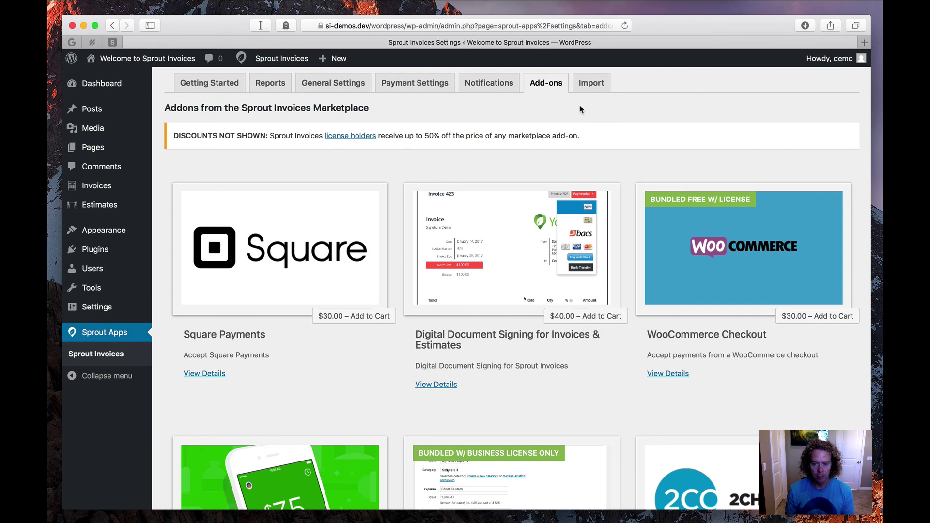
Check the available import sources on the Import page, keeping Freshbooks selected
left_click(589, 90)
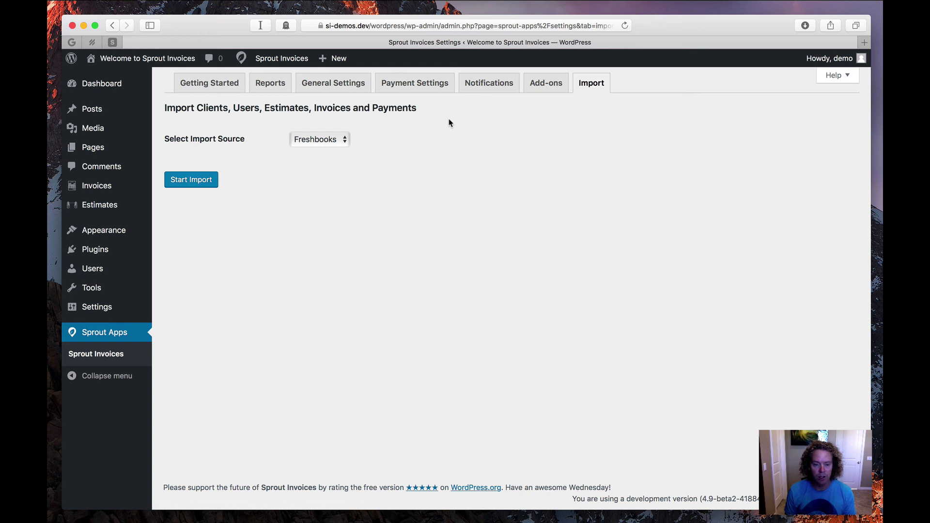
left_click(343, 140)
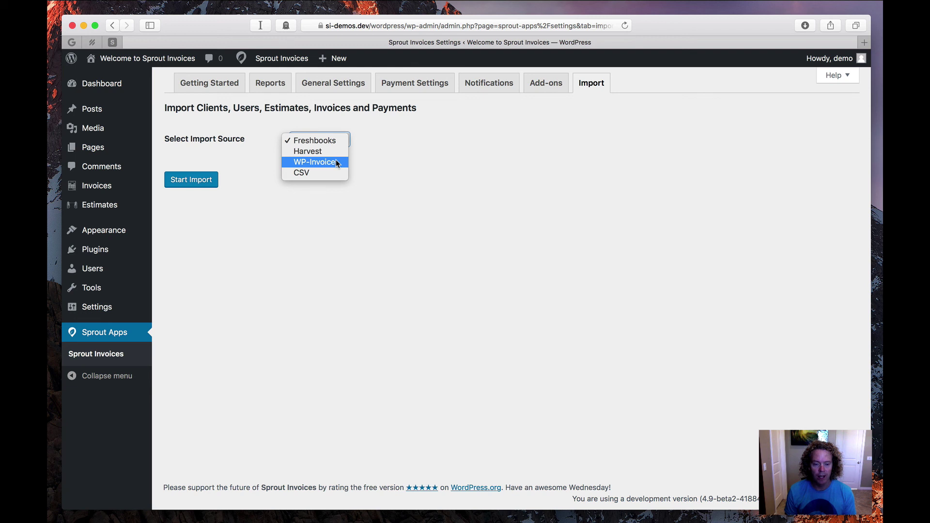
left_click(371, 174)
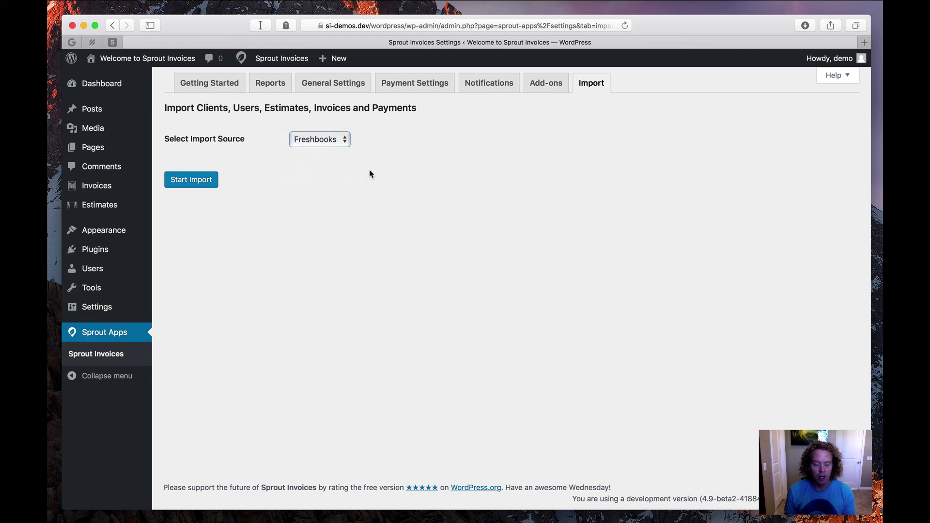
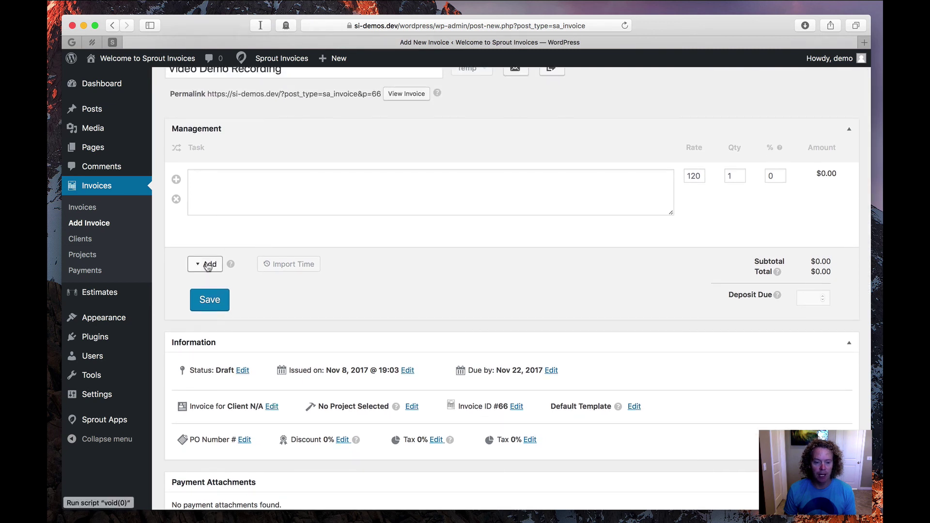
Describe the first task as 'Do the recording and editing' and nest a new task beneath it
left_click(222, 189)
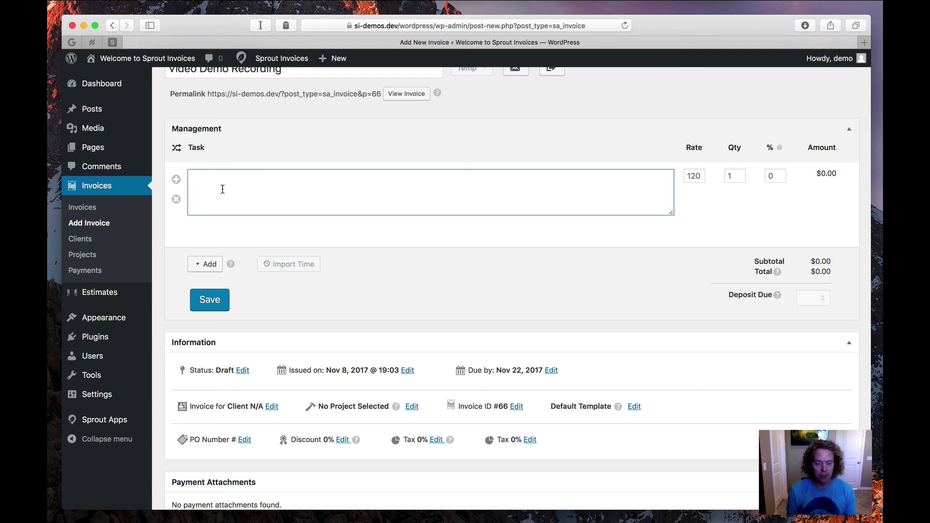
type("D")
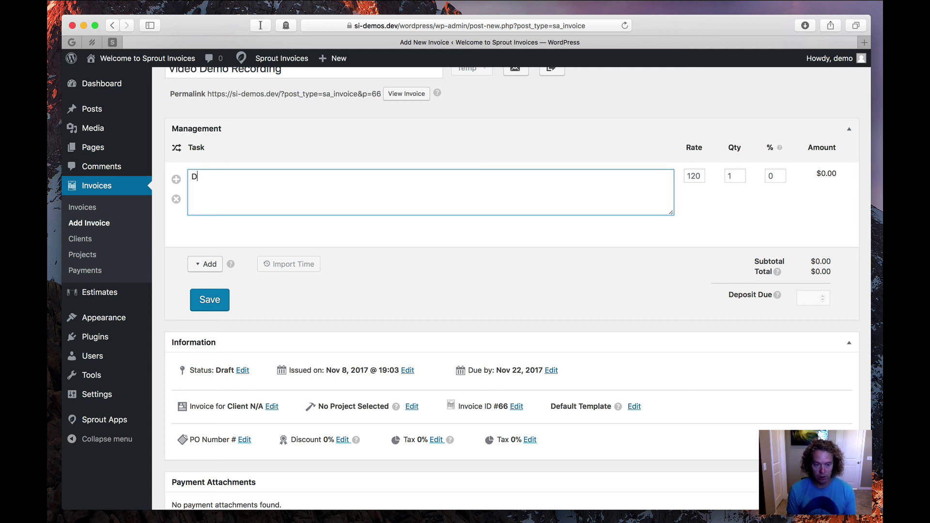
type("o the recor")
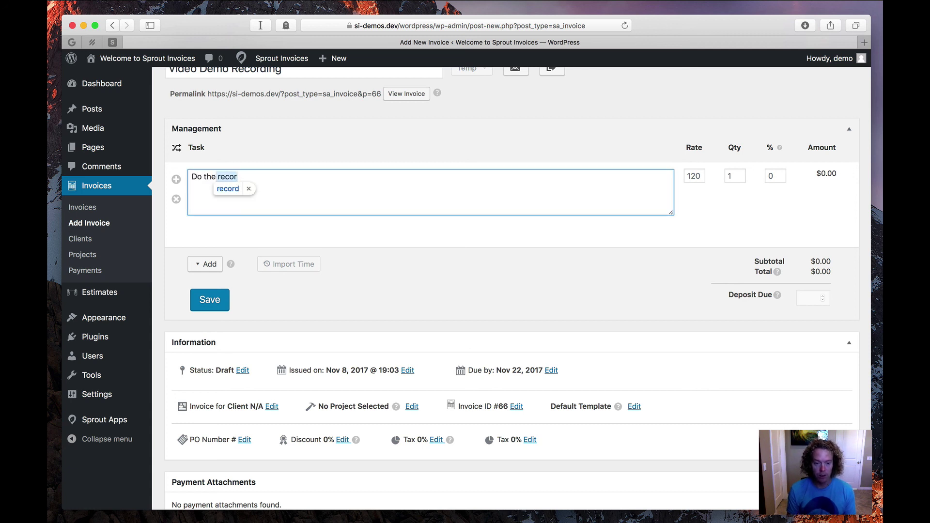
type("ding and editing")
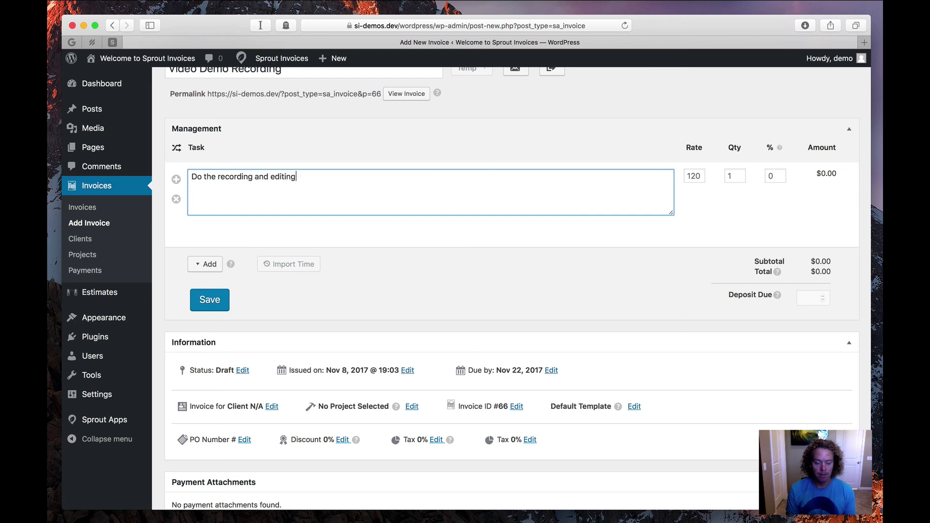
left_click(206, 264)
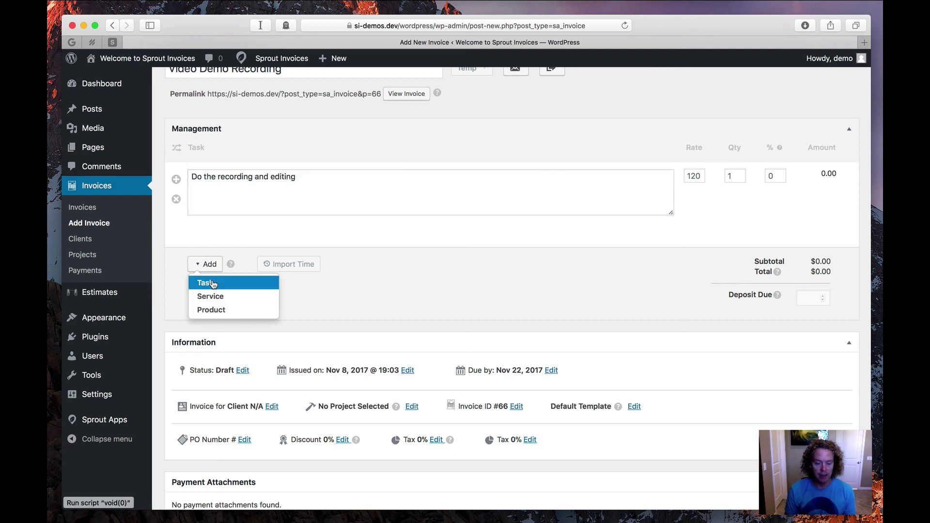
left_click(213, 283)
left_click_drag(207, 244, 244, 252)
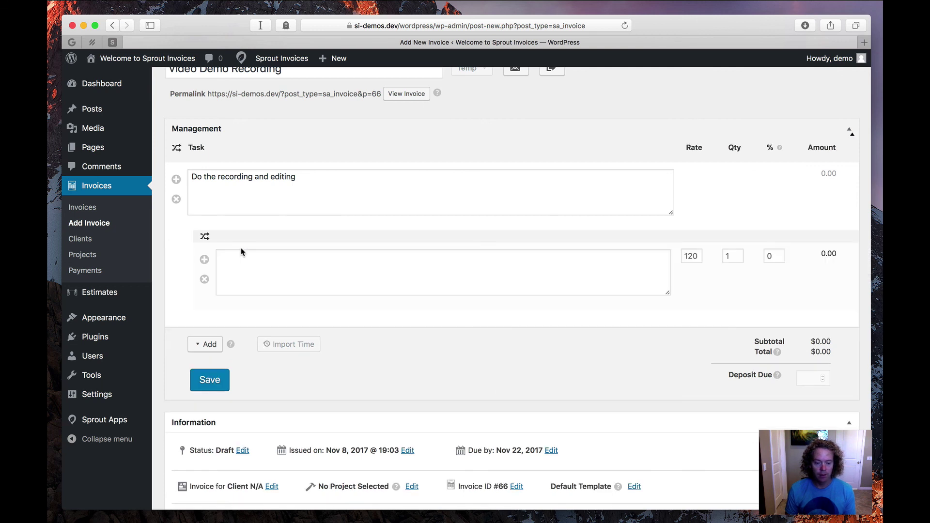
Set the nested subtask to 'Recording', rate 150, quantity 2, 25% off, totaling 225.00
left_click(691, 258)
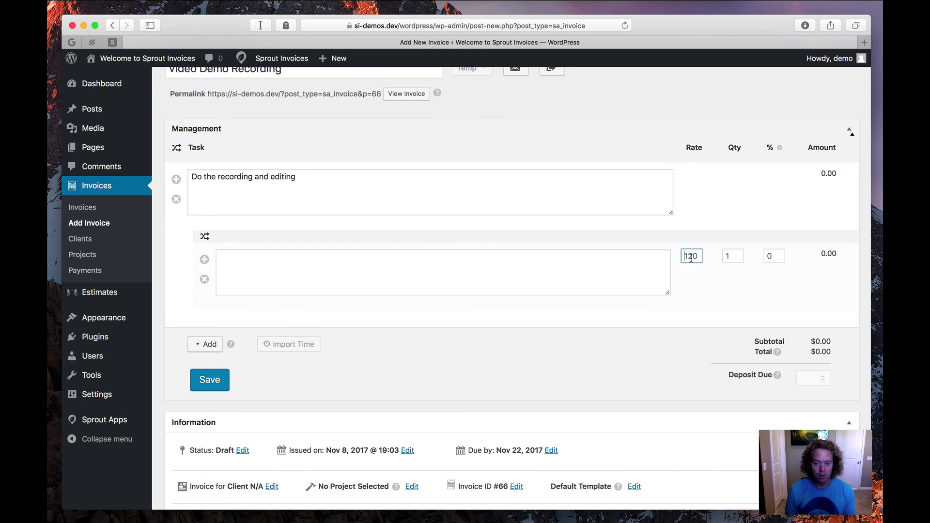
left_click(564, 269)
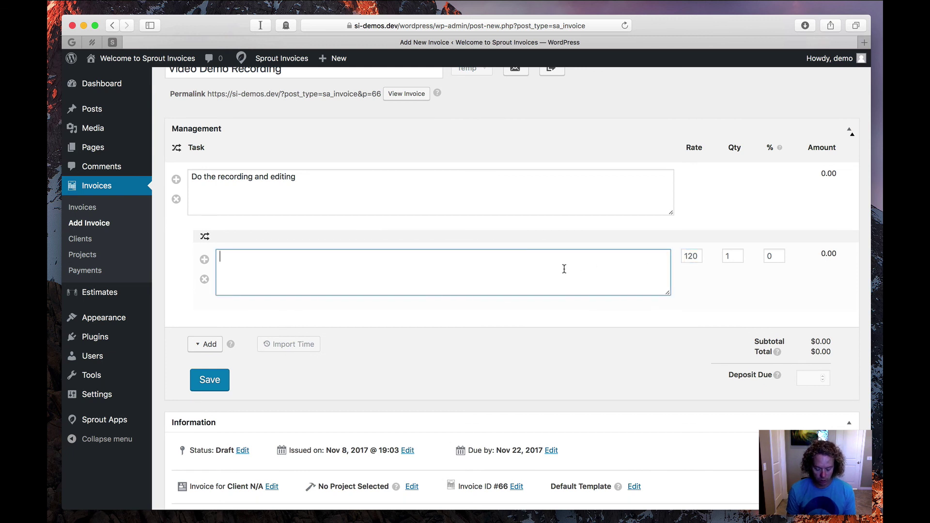
type("Recording")
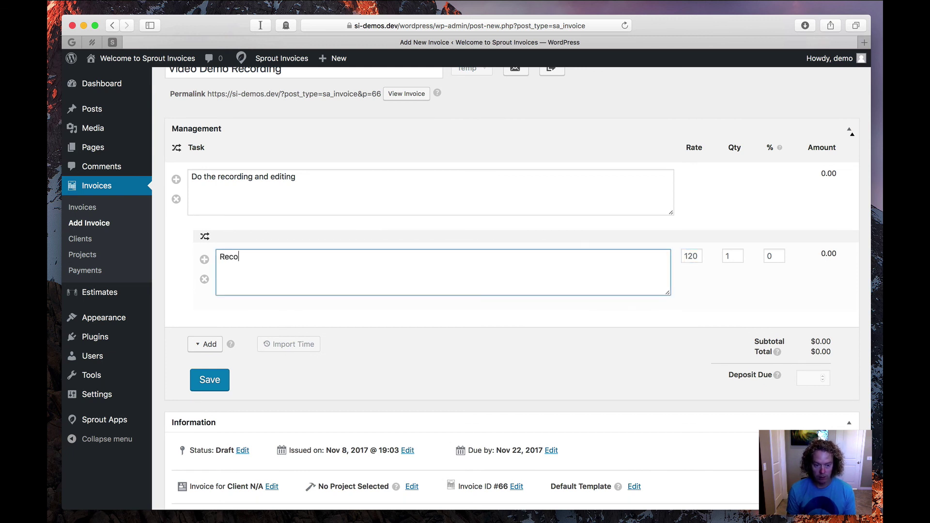
left_click(689, 257)
type("150")
key("Tab")
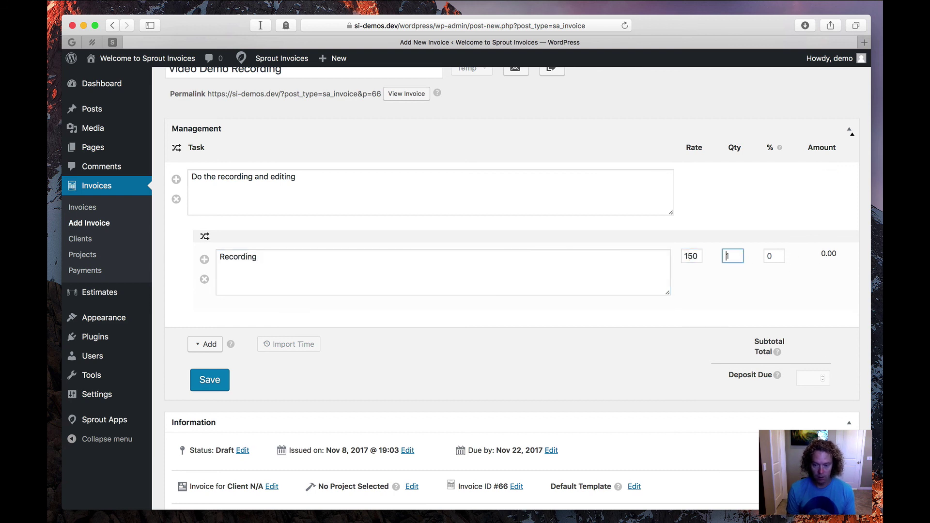
type("2")
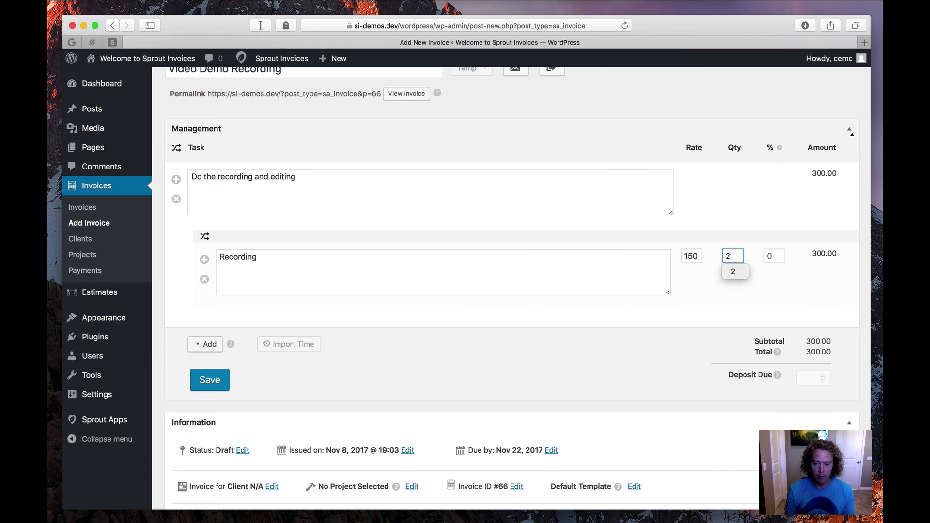
left_click(767, 277)
left_click(769, 257)
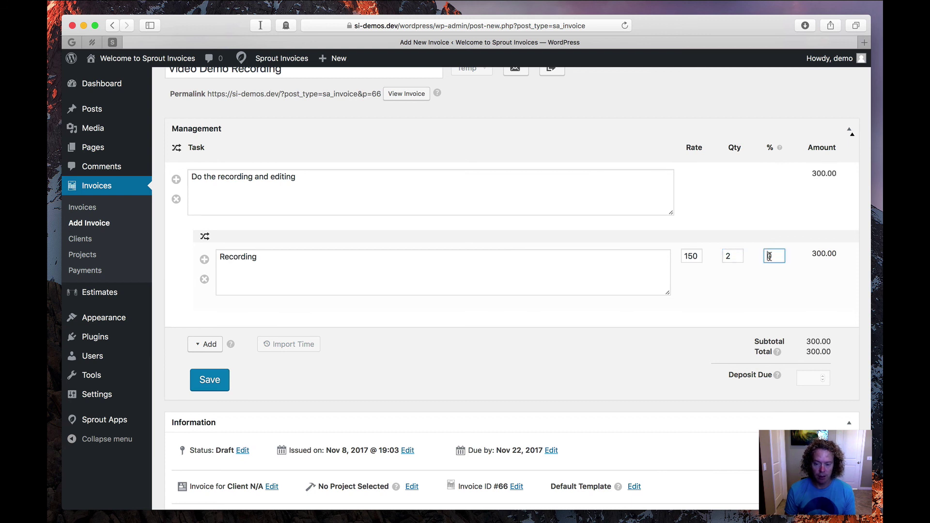
type("25")
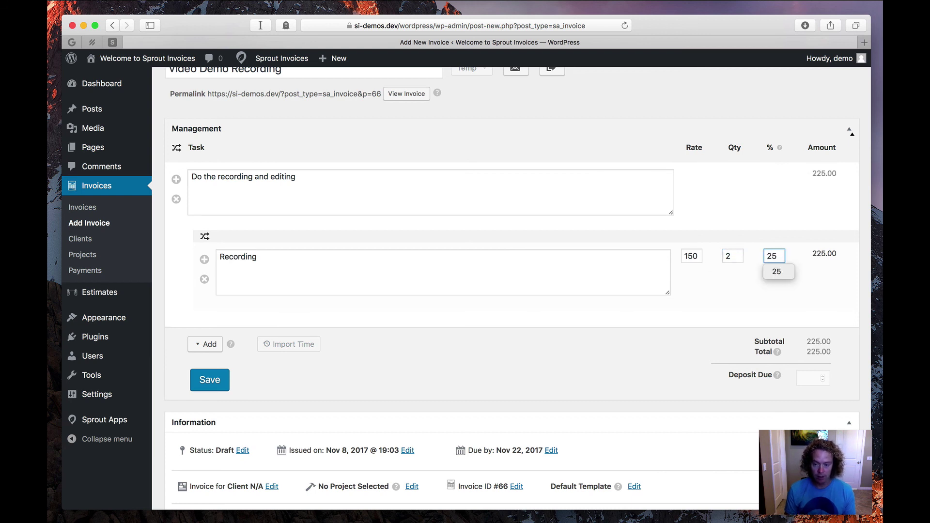
left_click(723, 295)
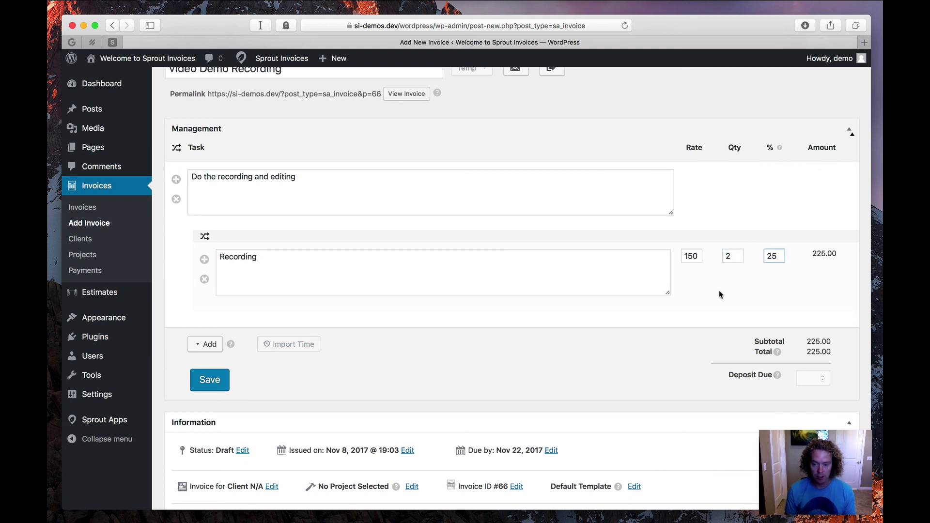
Add a nested 'Editing' subtask below Recording at rate 250, quantity 1, making the parent 475.00
left_click(205, 344)
left_click(205, 363)
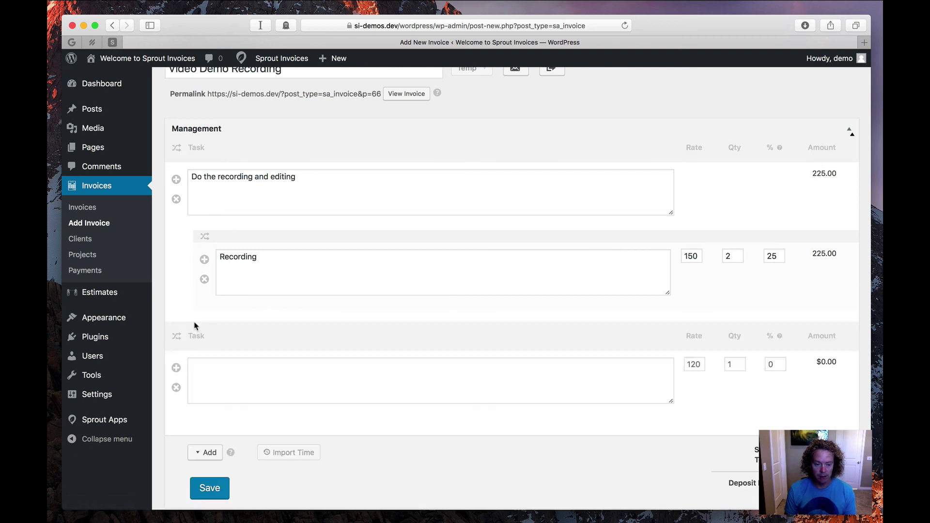
left_click_drag(204, 332, 260, 312)
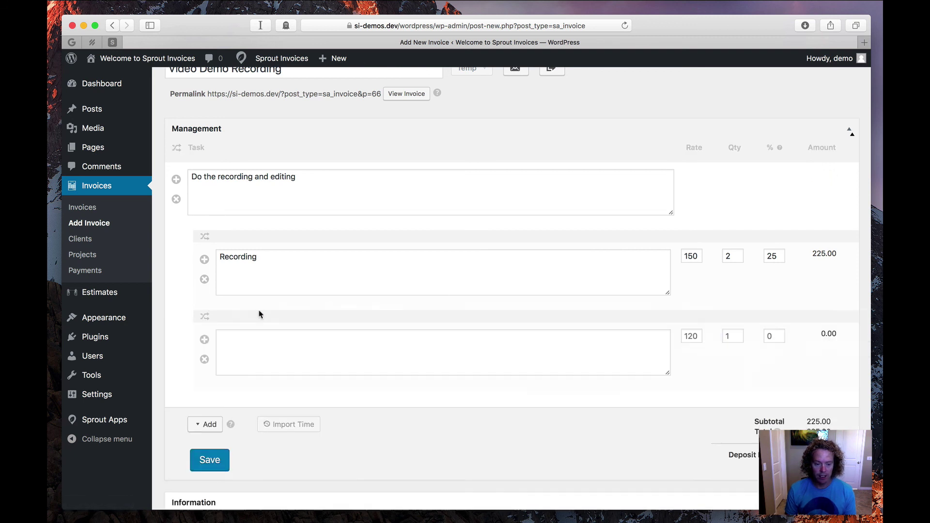
left_click(251, 334)
type("Editing")
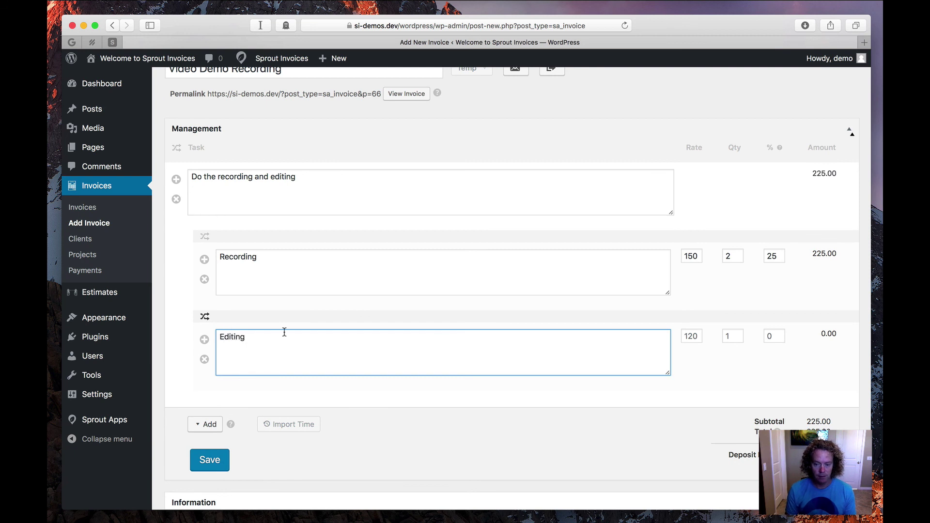
double_click(698, 340)
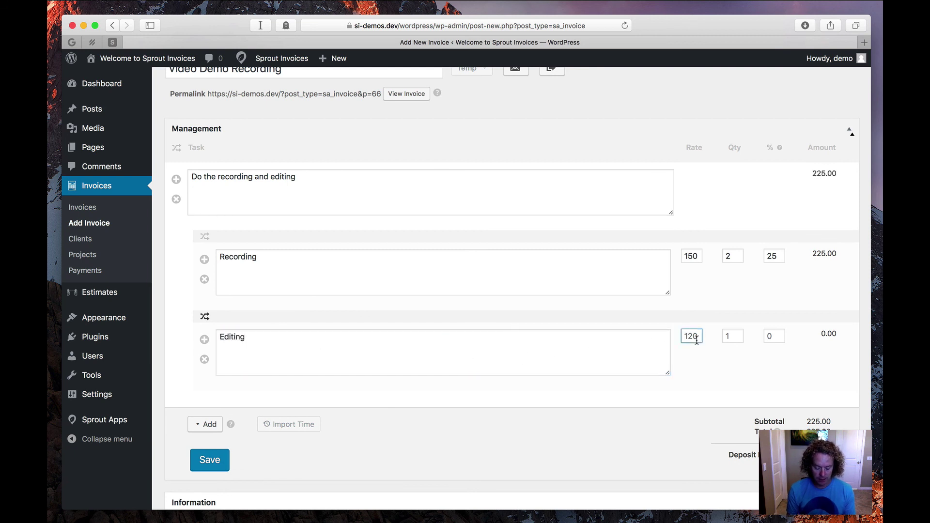
type("250")
key("Tab")
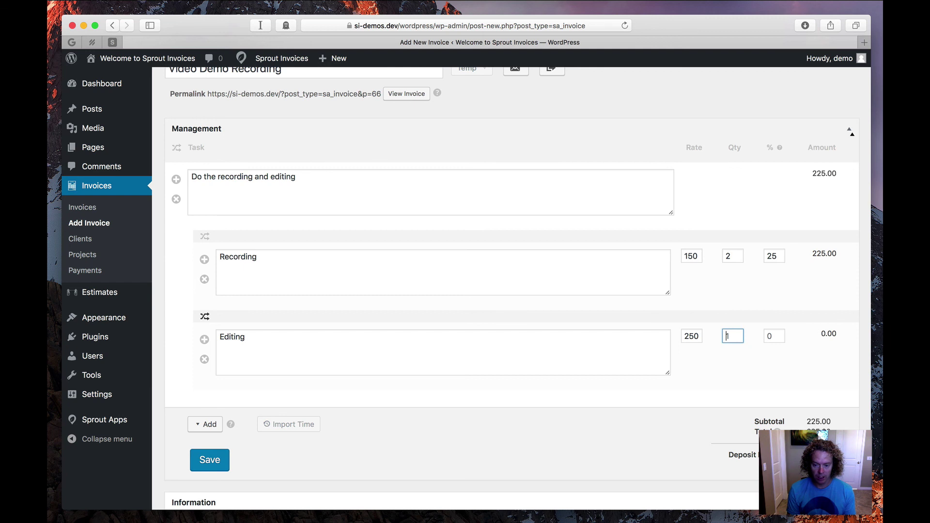
type("1")
left_click(701, 359)
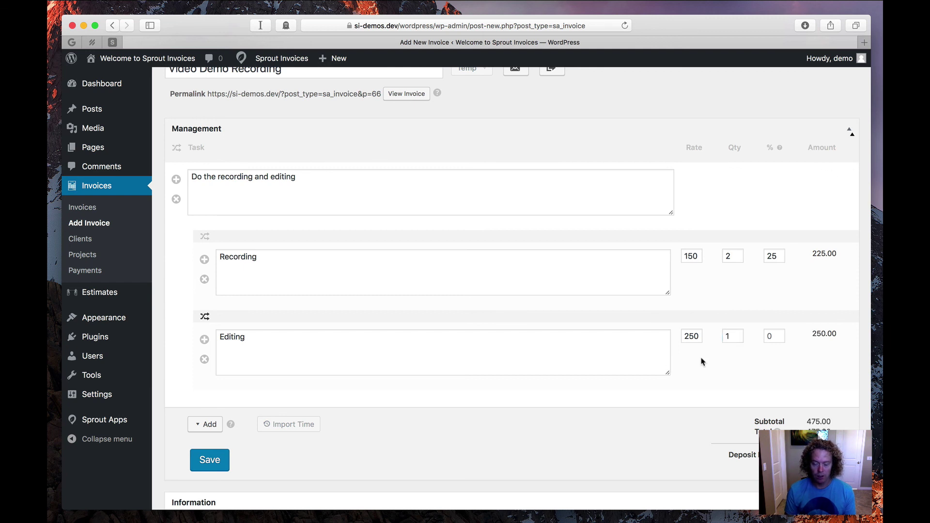
scroll(695, 356, "down", 1)
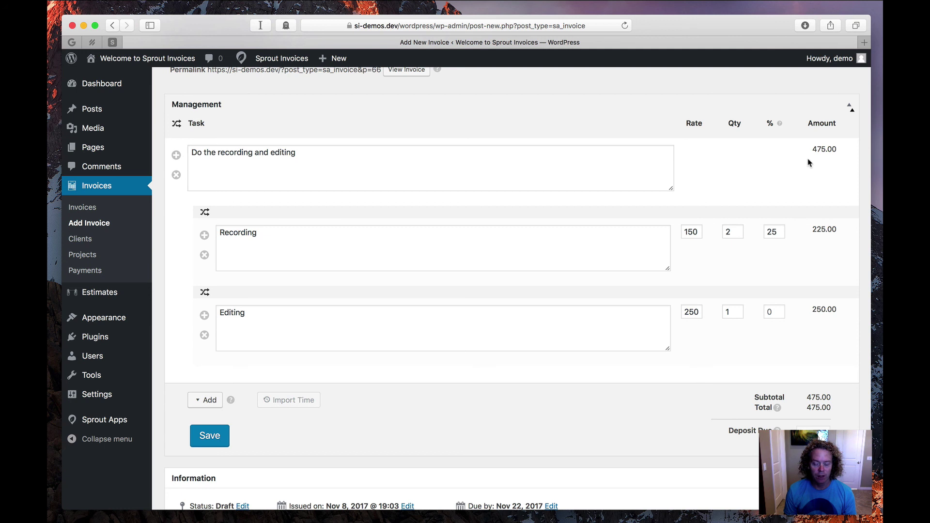
scroll(704, 281, "down", 2)
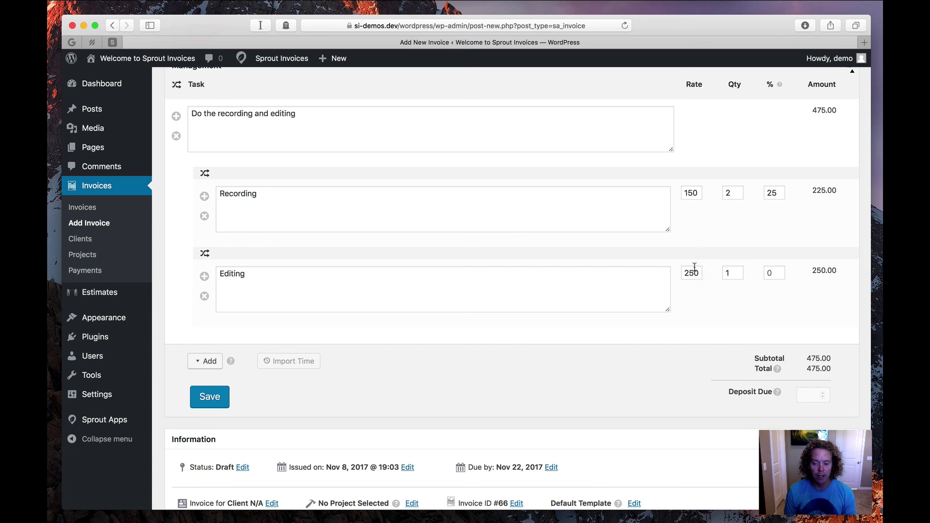
Add a 'Microphone' product line with SKU 321, price 80 and quantity 1
left_click(206, 361)
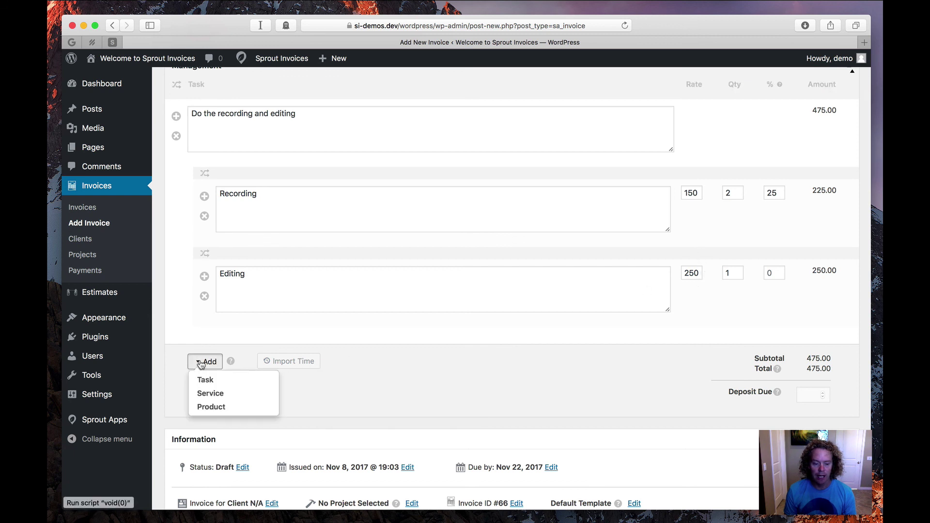
left_click(211, 407)
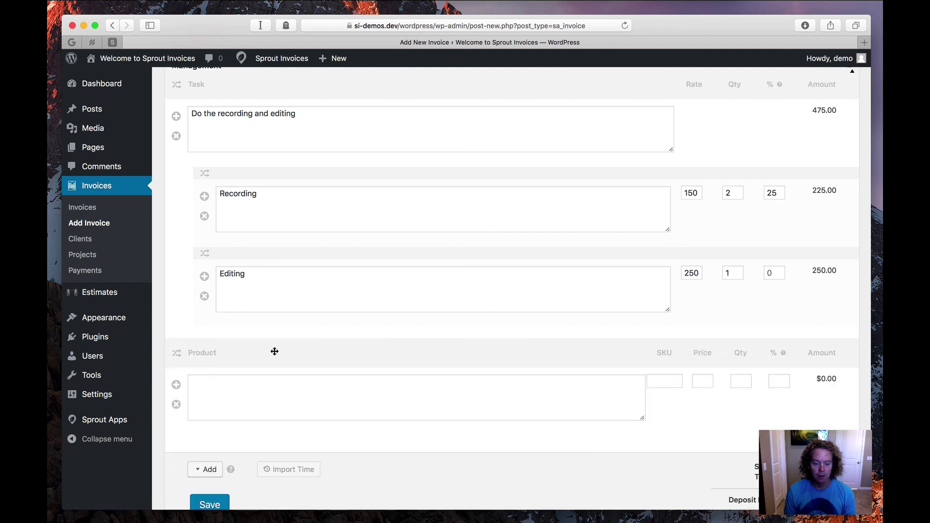
left_click(231, 391)
type("Mic")
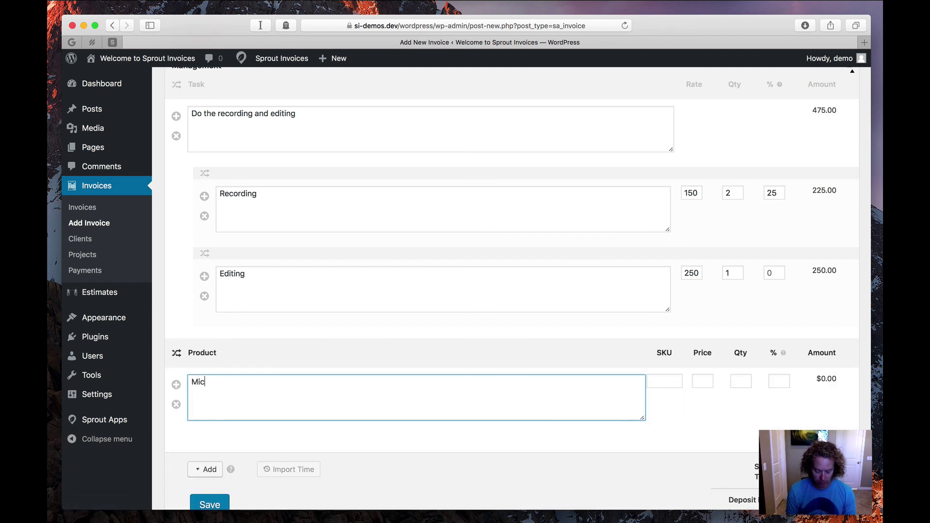
type("rop")
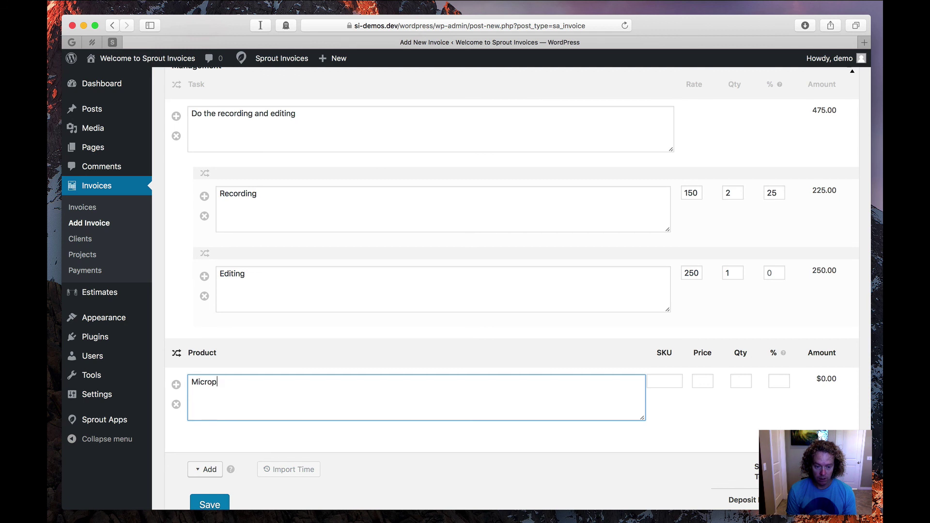
type("hone")
left_click(669, 383)
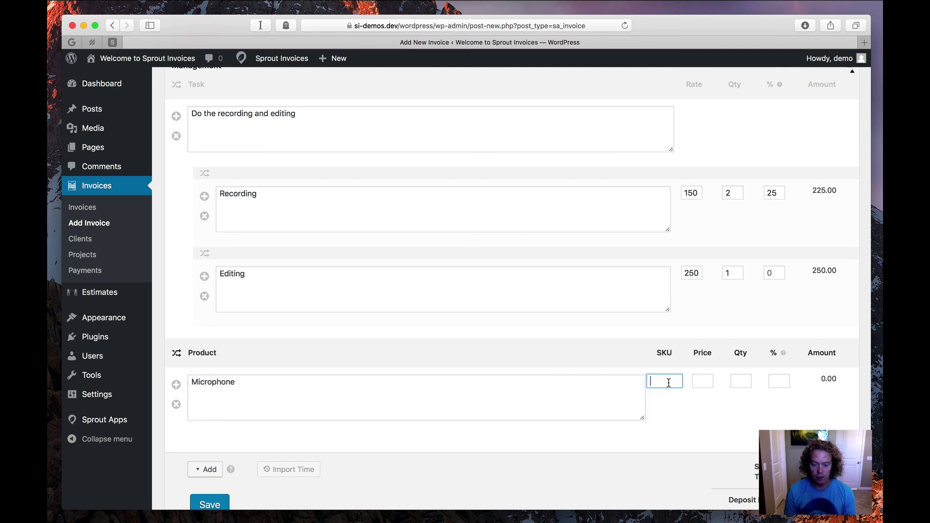
type("321")
left_click(704, 382)
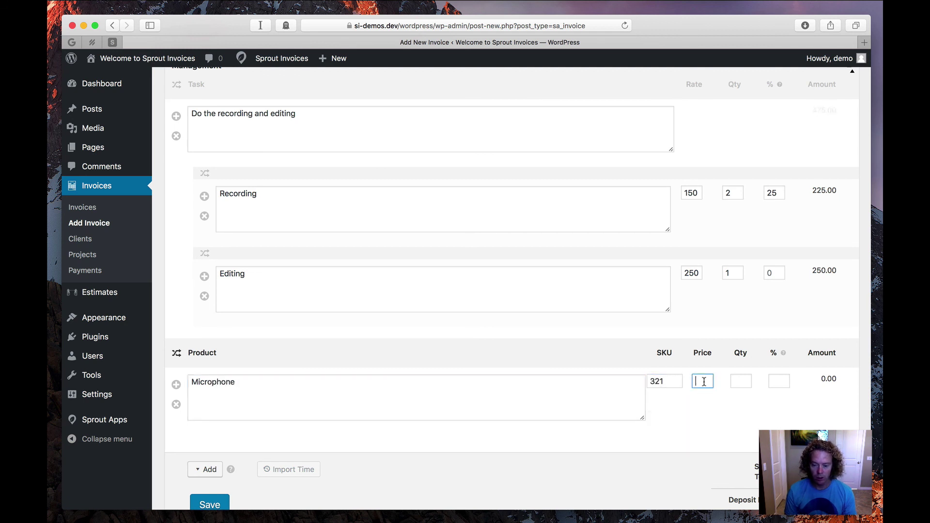
type("80")
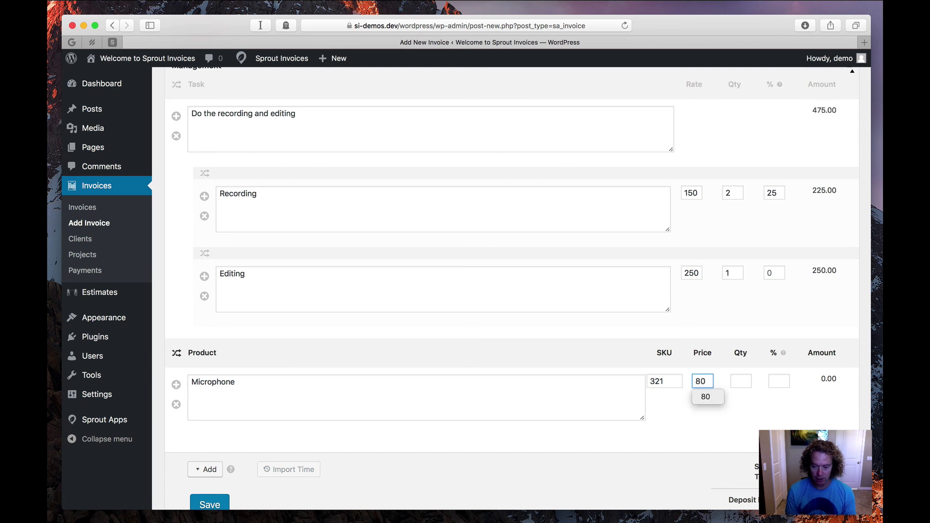
left_click(738, 381)
type("1")
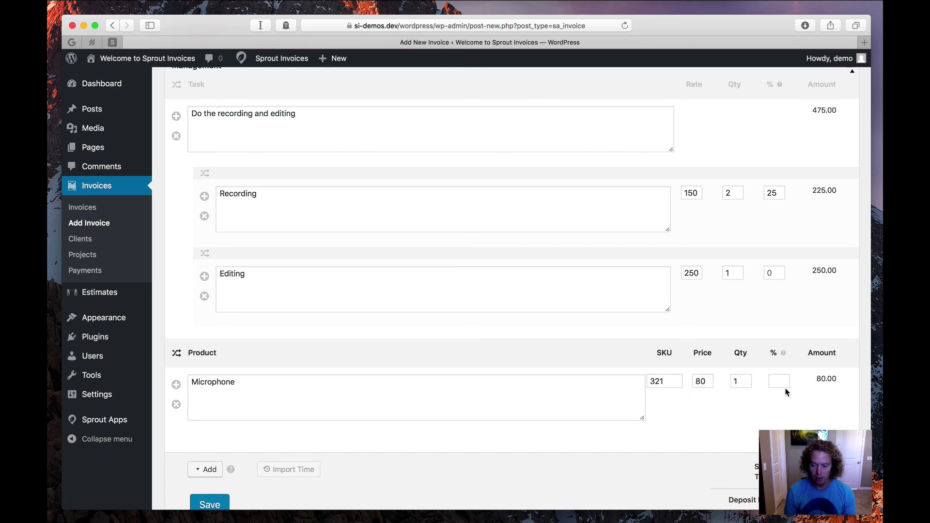
Give the Microphone line a 50% discount, bringing it to 40.00 and the subtotal to 515.00
left_click(780, 381)
type("50")
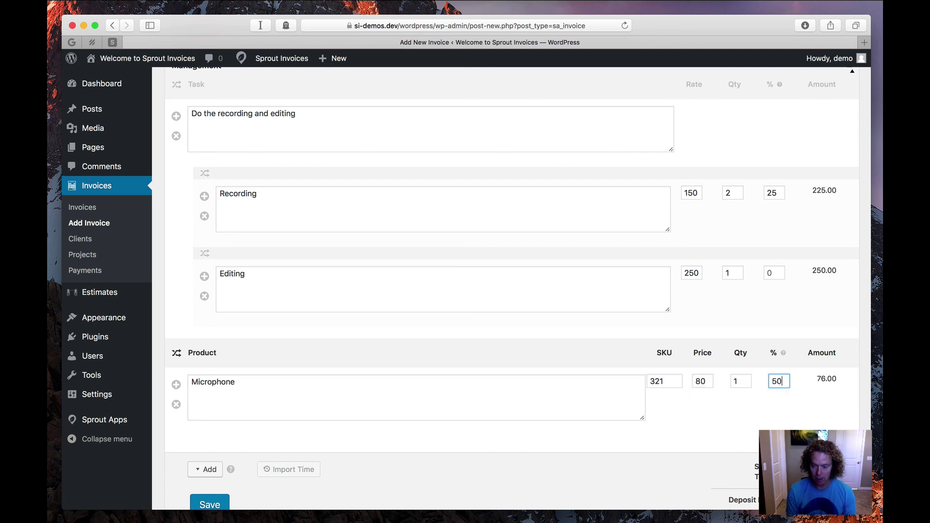
left_click(709, 408)
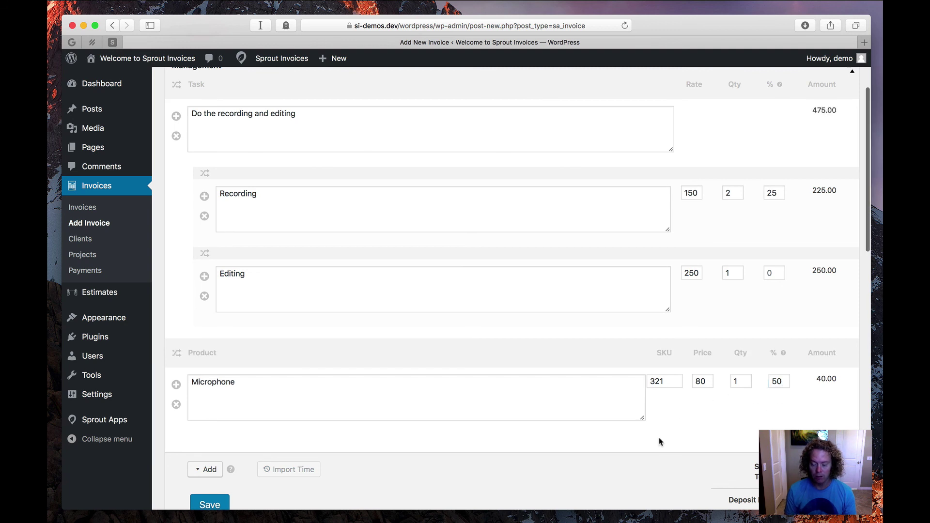
scroll(679, 427, "down", 5)
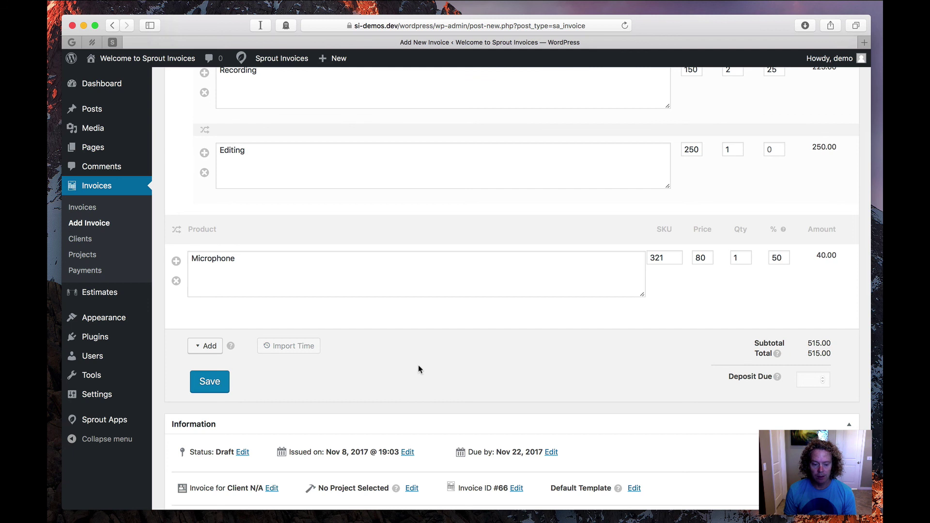
scroll(418, 369, "down", 6)
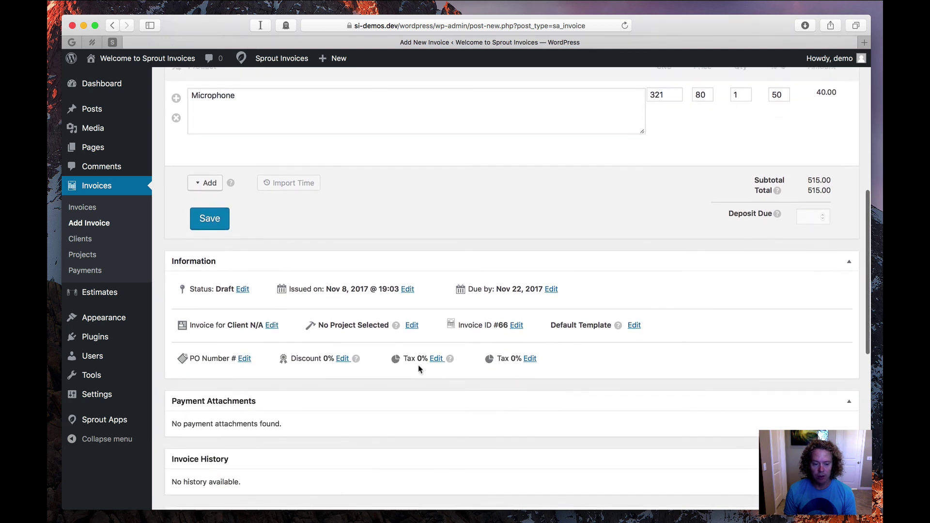
scroll(419, 369, "down", 5)
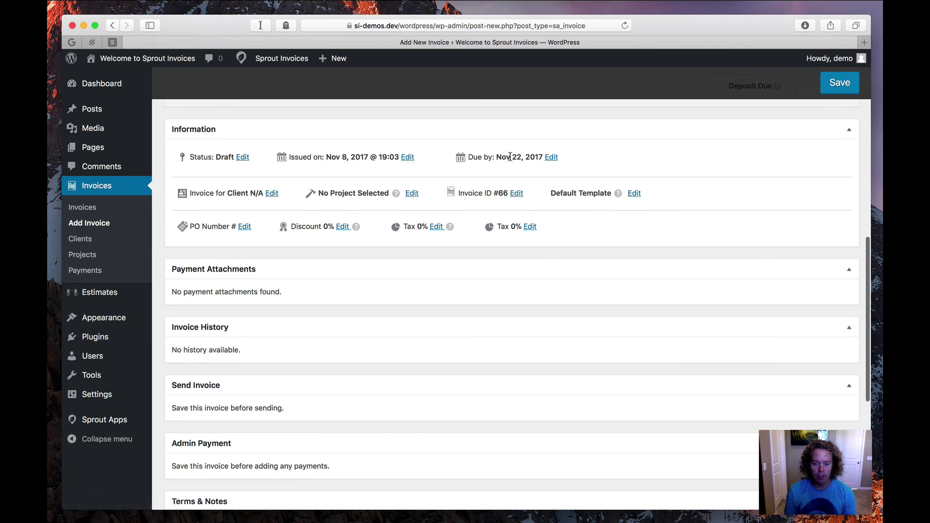
Create a new client from the invoice's client selector, entering the company details, and assign it
left_click(272, 194)
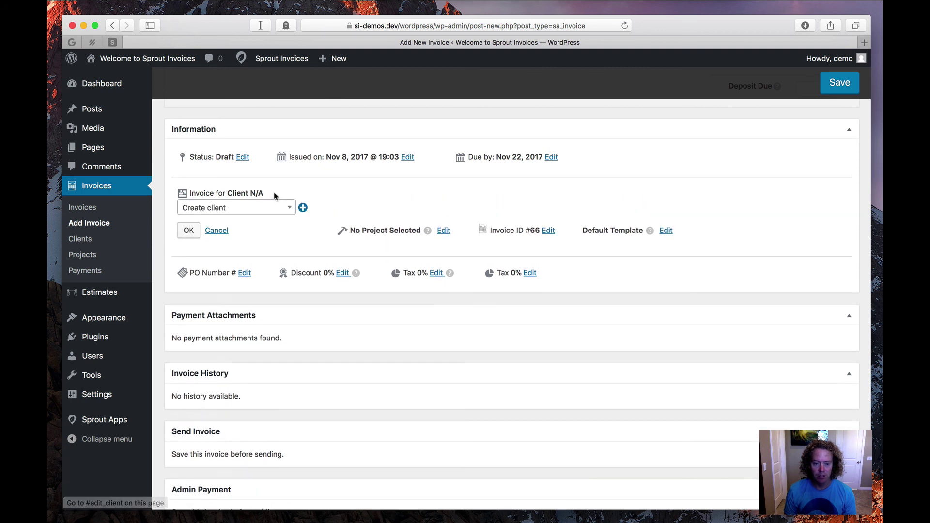
left_click(281, 213)
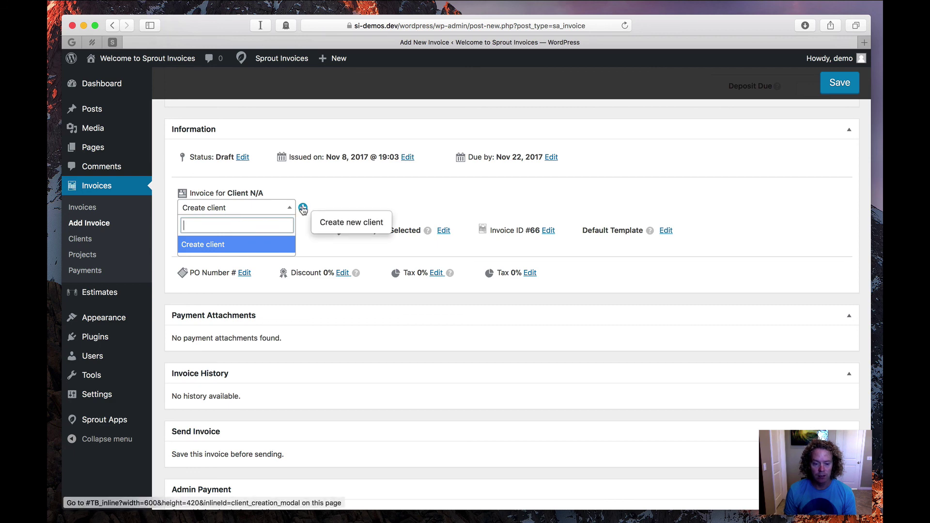
left_click(302, 210)
left_click(351, 182)
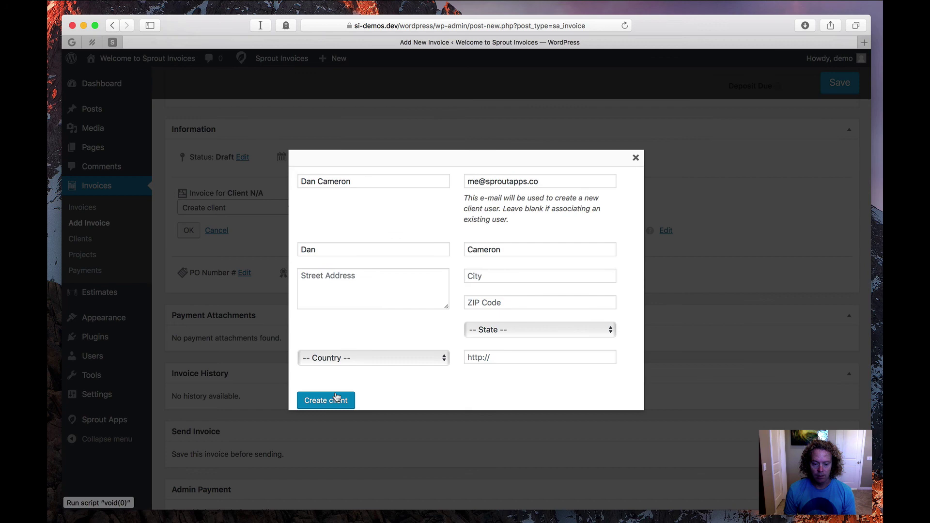
left_click(324, 405)
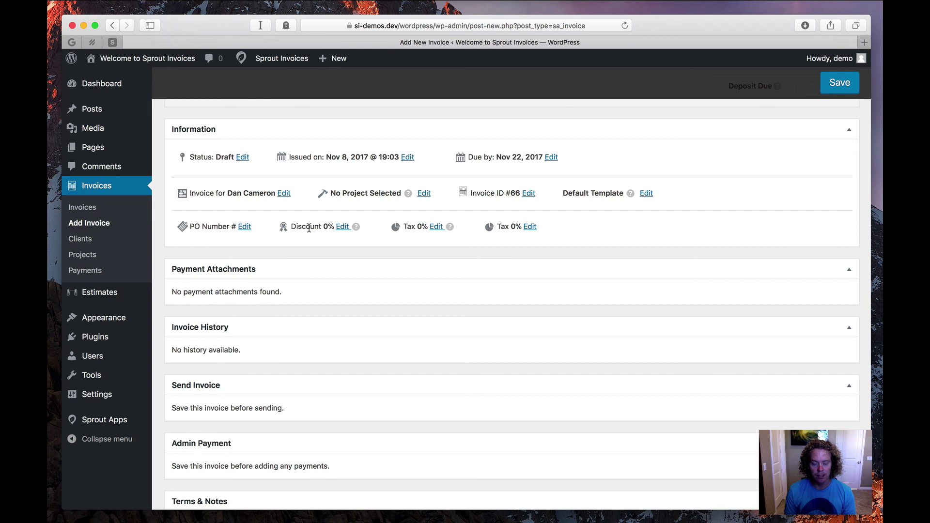
Apply a 10% discount to the whole invoice
left_click(343, 227)
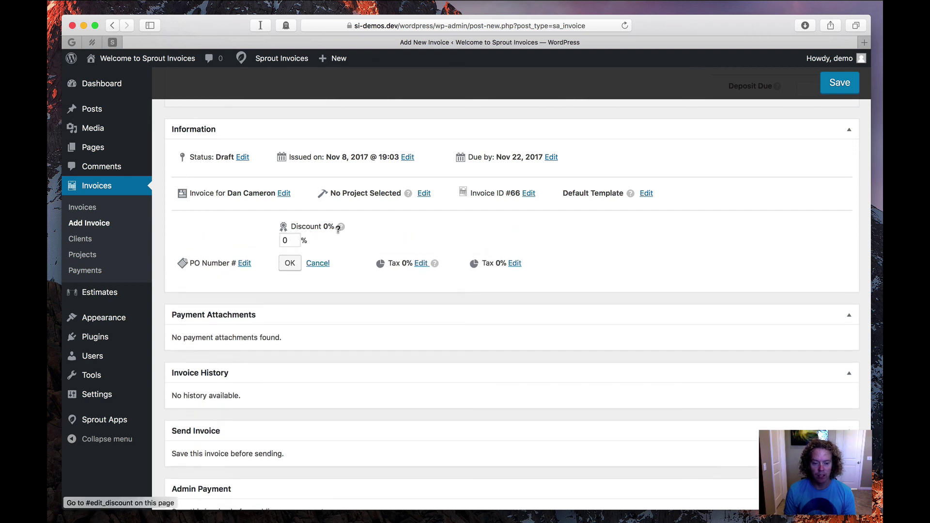
left_click(285, 241)
type("1")
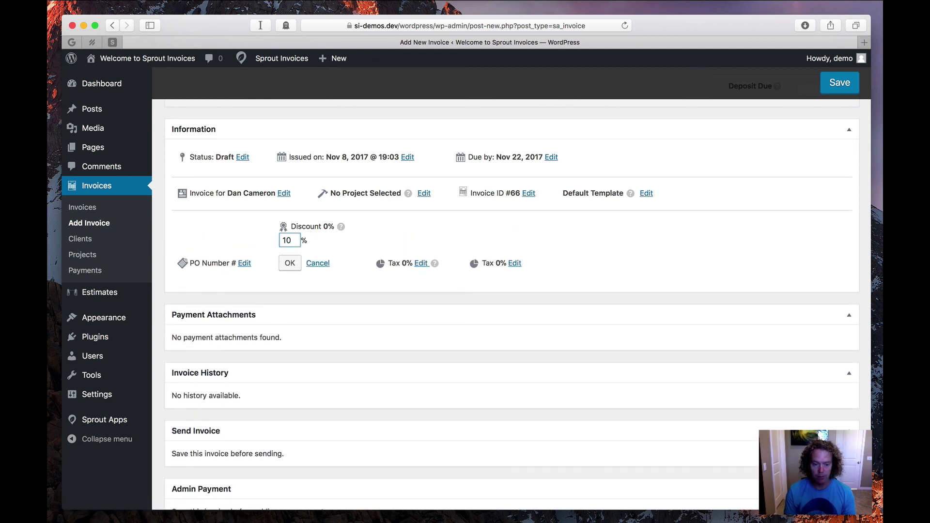
left_click(291, 264)
Change the payment terms from 21 to 7 days and save the invoice
scroll(380, 367, "down", 5)
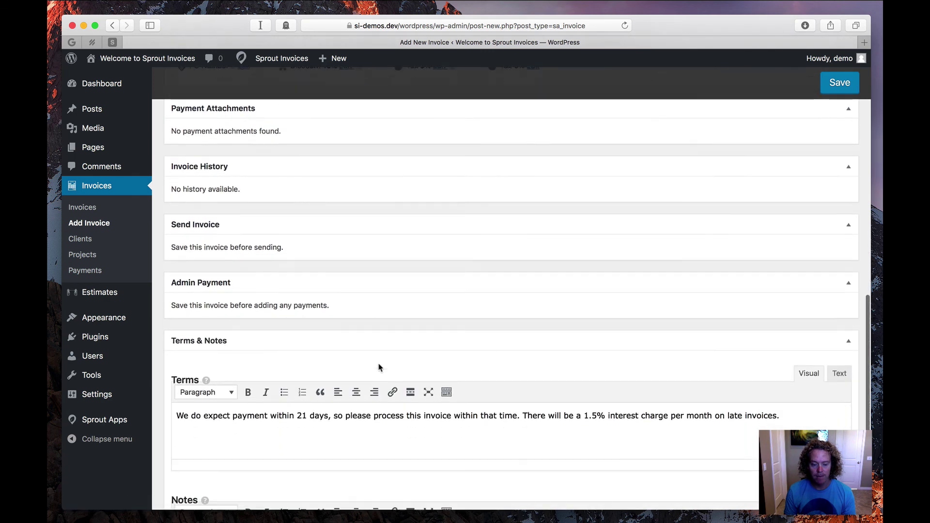
scroll(379, 368, "down", 2)
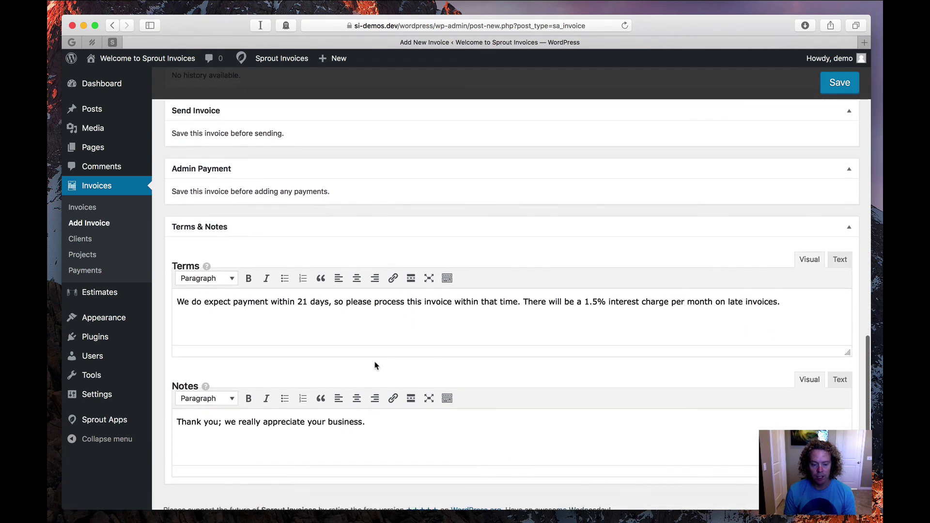
double_click(301, 301)
type("7")
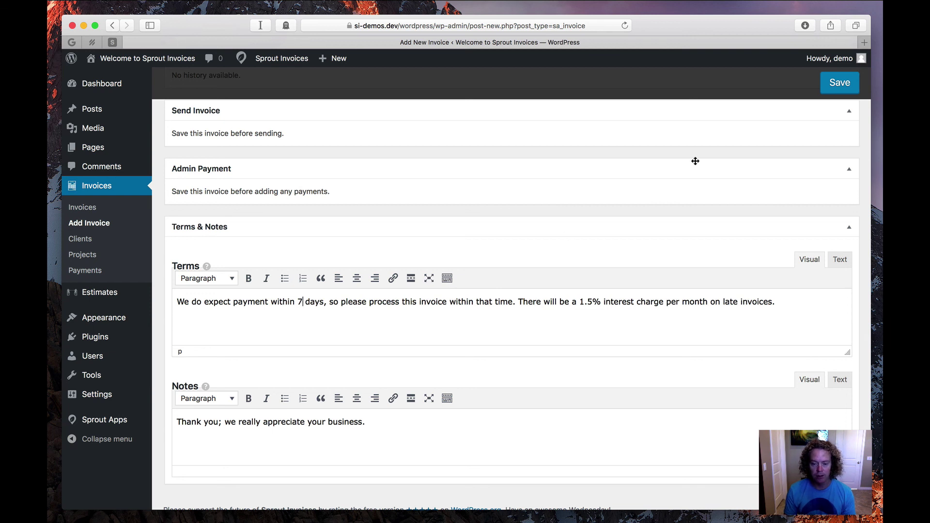
left_click(843, 85)
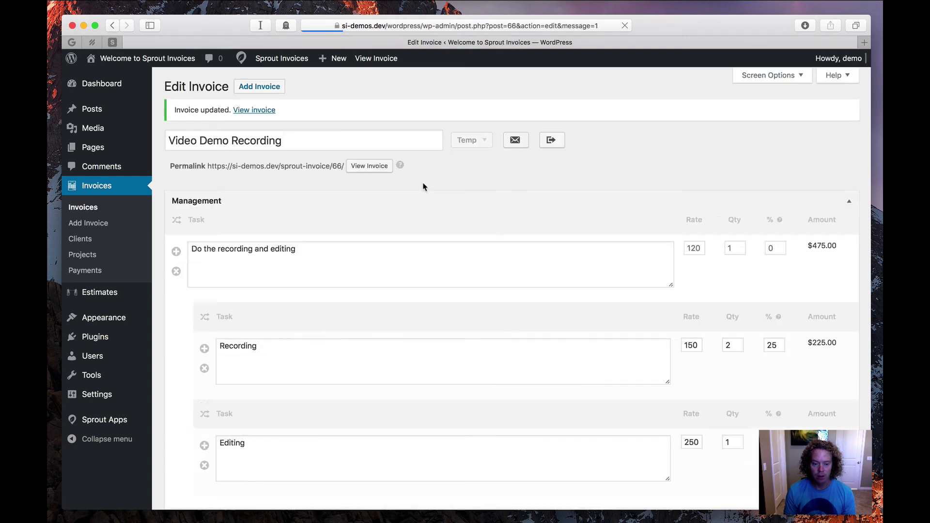
View the 'Video Demo Recording' invoice in a new tab, check its $463.50 total, then return to editing
left_click(371, 166, "super")
left_click(532, 44)
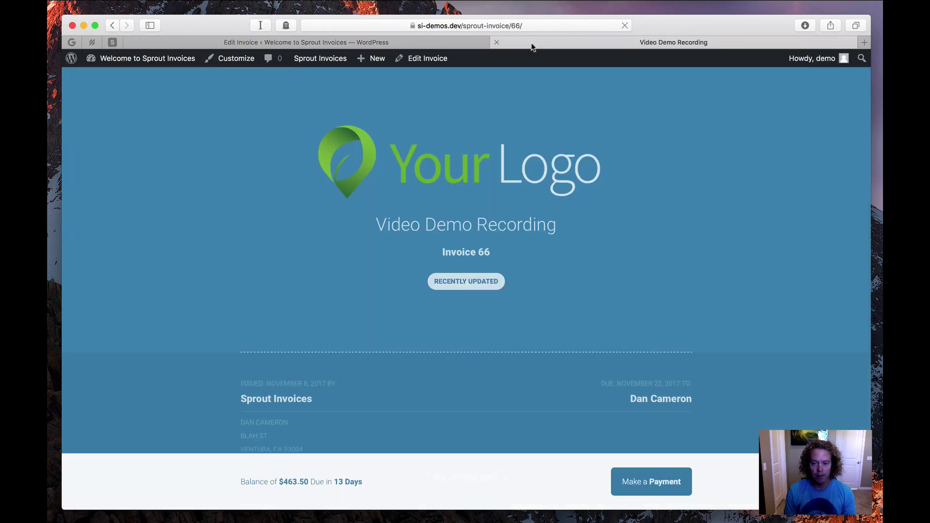
scroll(446, 230, "down", 10)
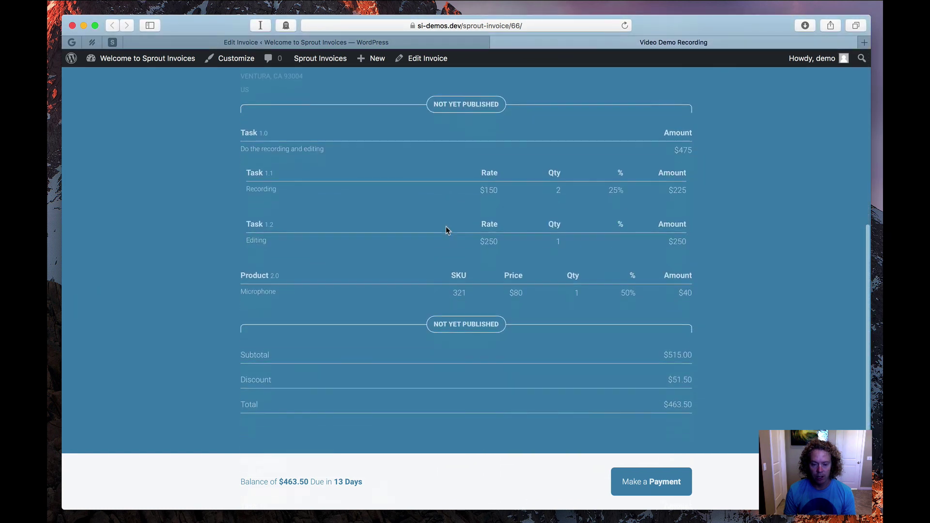
scroll(446, 227, "up", 5)
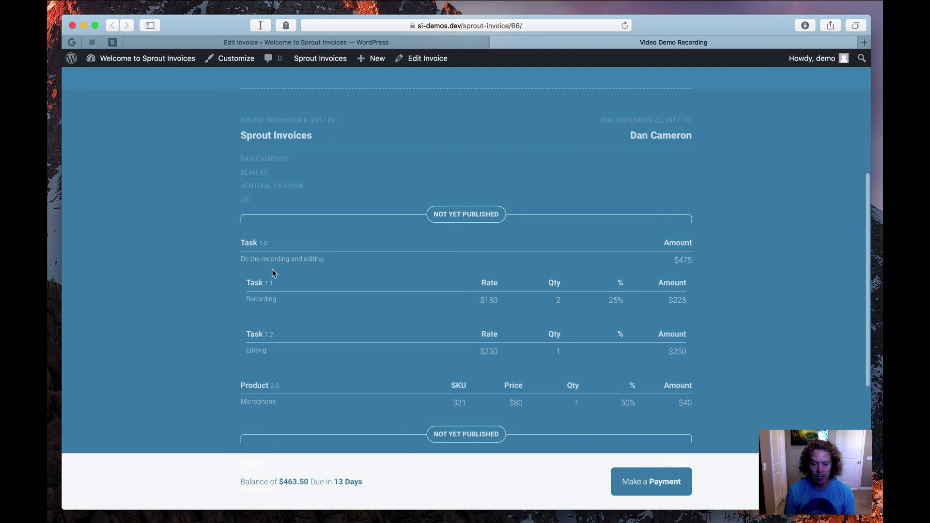
scroll(326, 217, "up", 3)
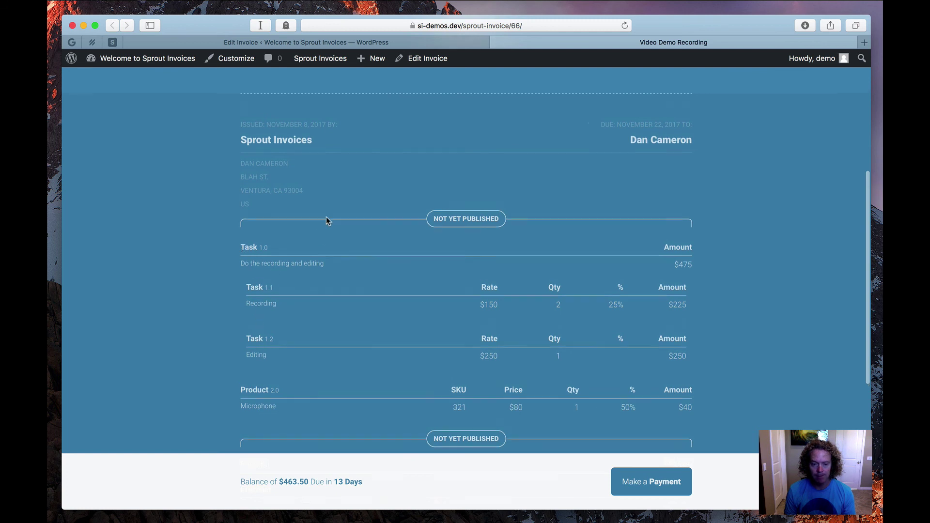
left_click(426, 58)
scroll(335, 256, "down", 10)
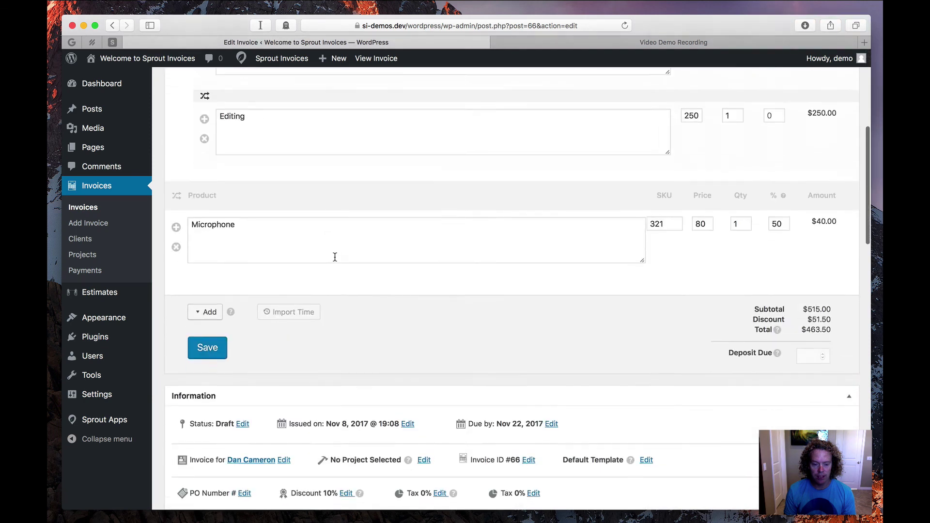
In the send form, tick your own address as recipient and 'Send me a copy'
scroll(335, 257, "down", 10)
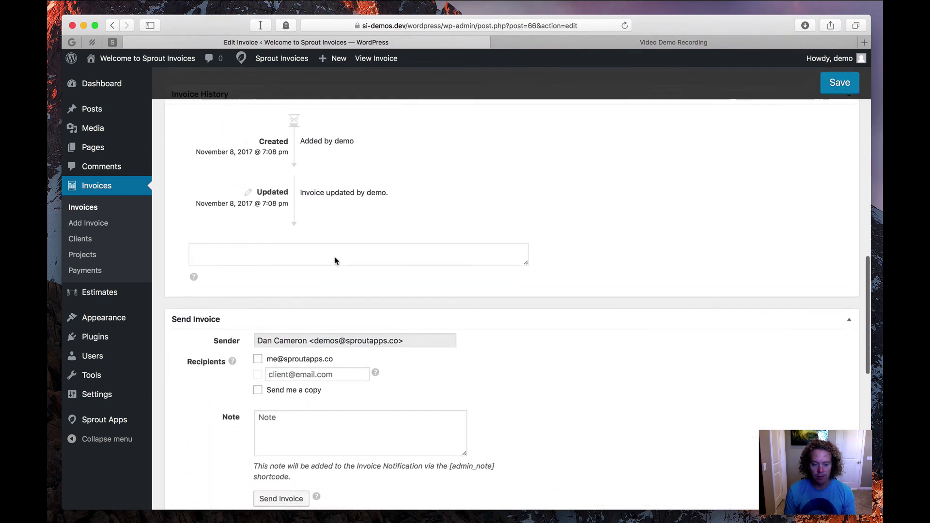
scroll(335, 260, "down", 2)
left_click(258, 261)
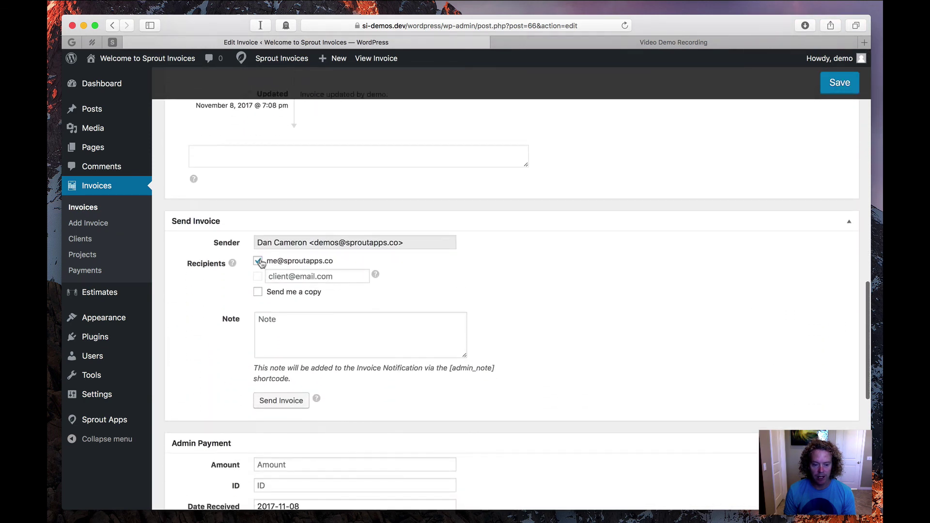
left_click(257, 293)
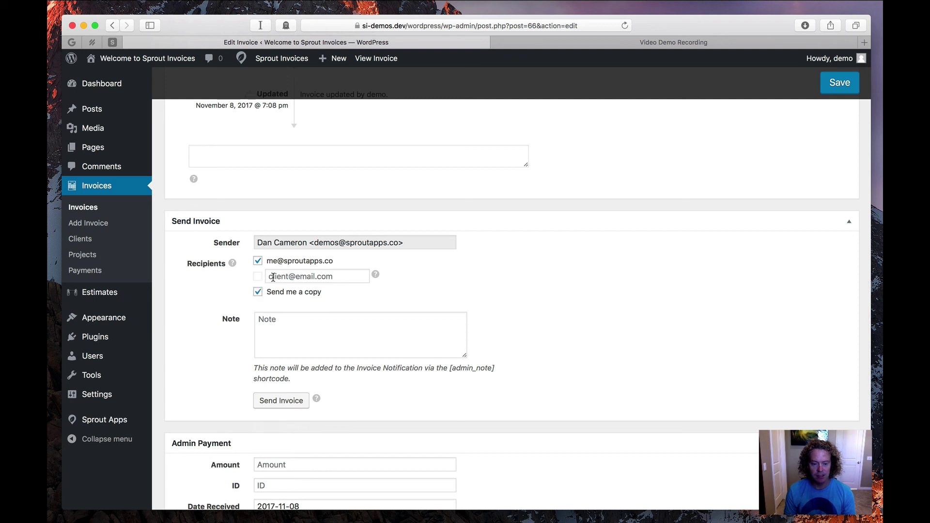
Add the client's e-mail address, write the note 'Please pay this man!', and send the invoice
left_click(273, 278)
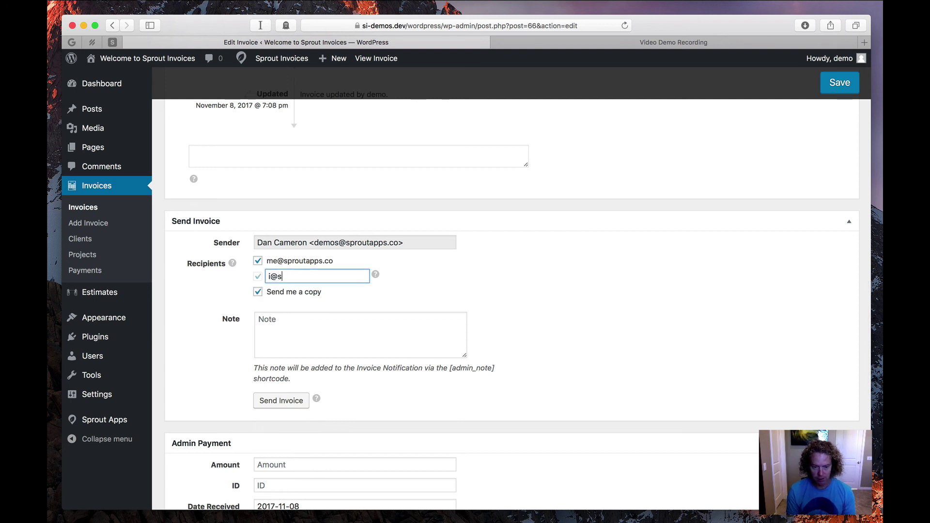
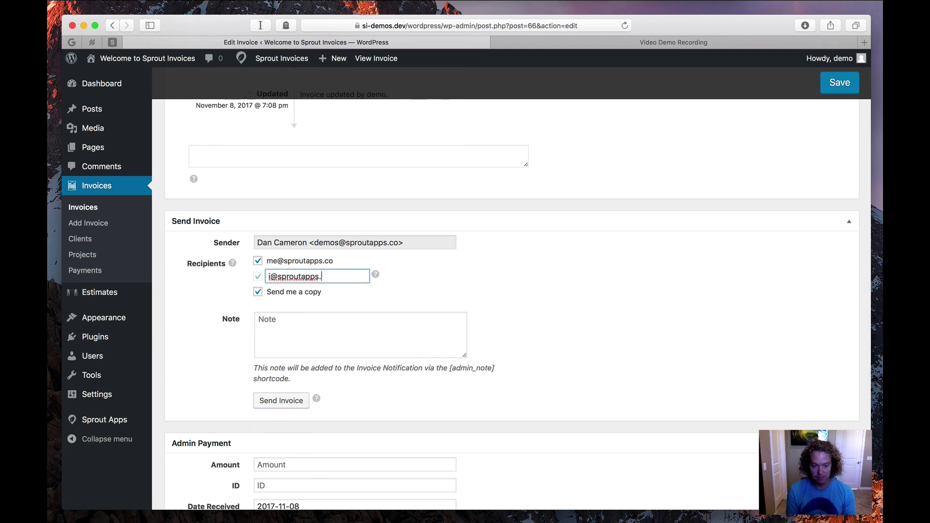
left_click(273, 339)
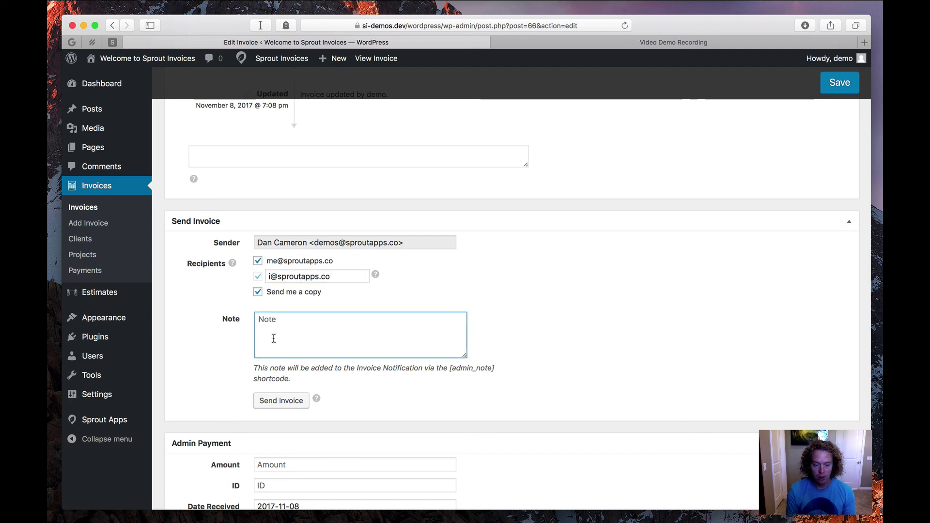
type("Please pay this man!")
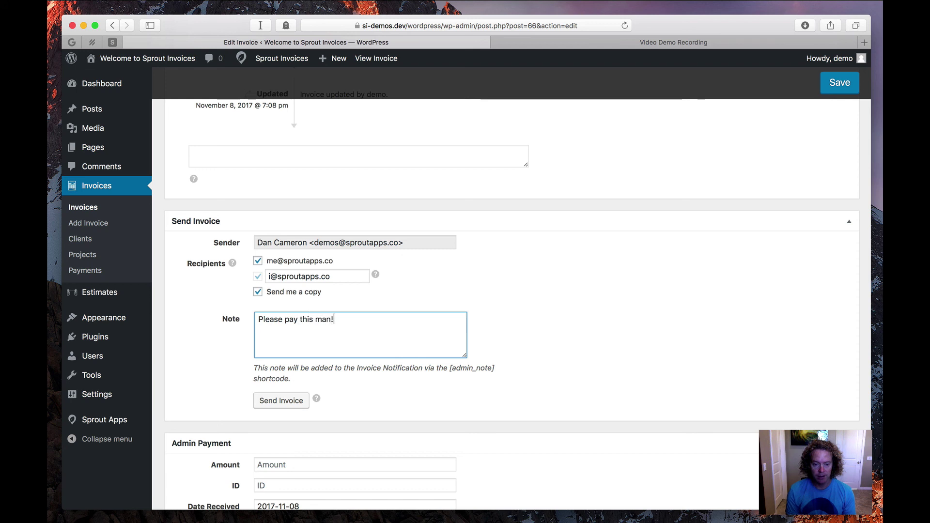
left_click(279, 403)
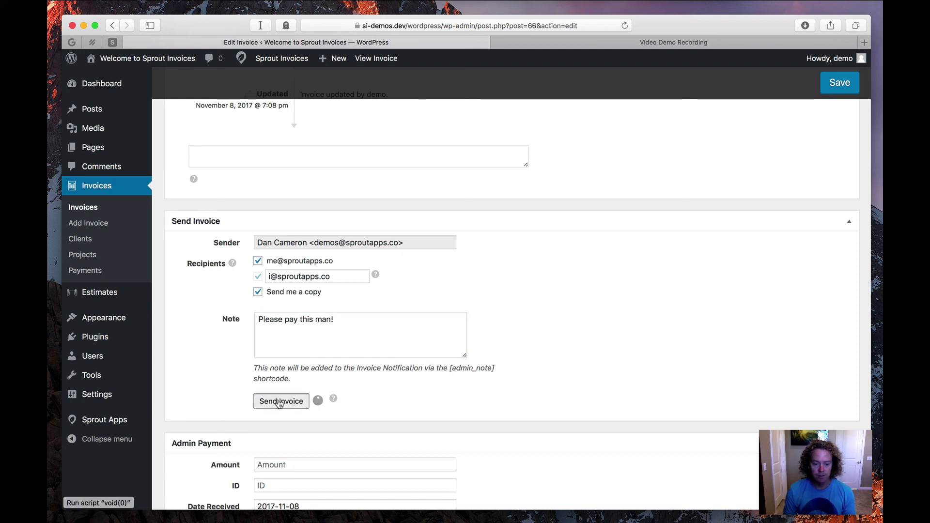